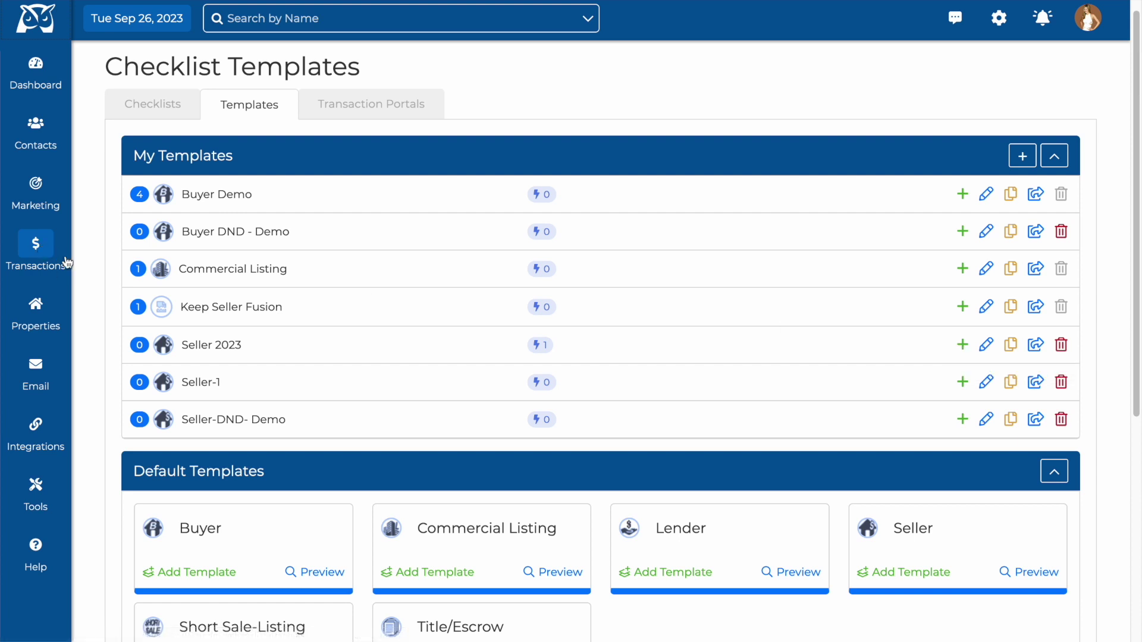
Step: Open the Checklists list and start a fresh new checklist
{"action": "mouse_move", "coordinate": [47, 250]}
{"action": "left_click", "coordinate": [128, 108]}
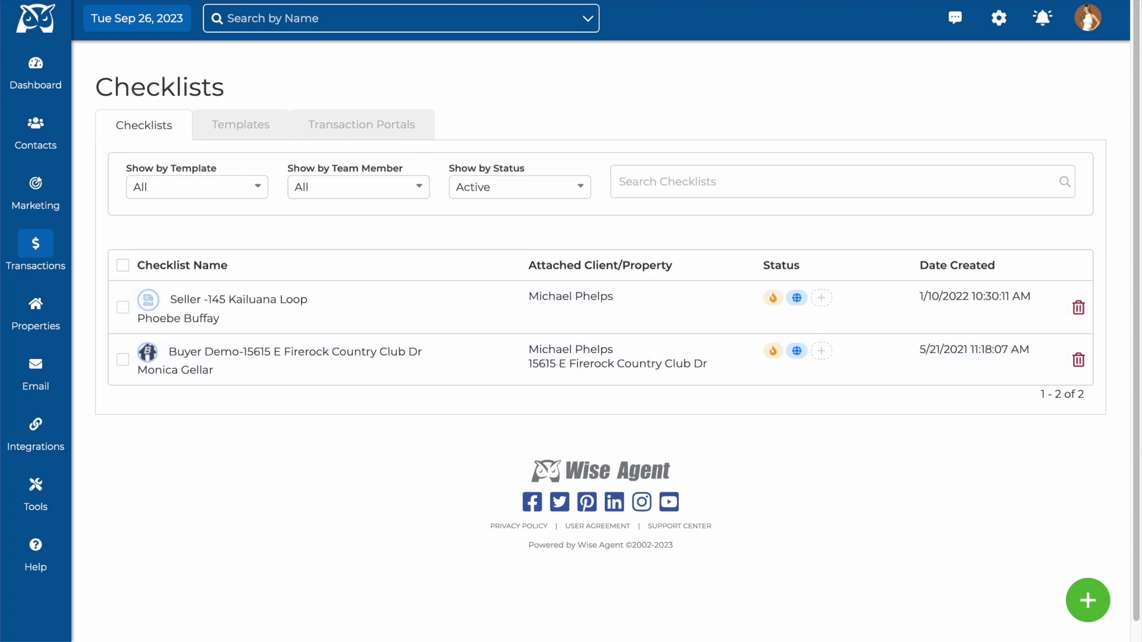
{"action": "left_click", "coordinate": [1095, 606]}
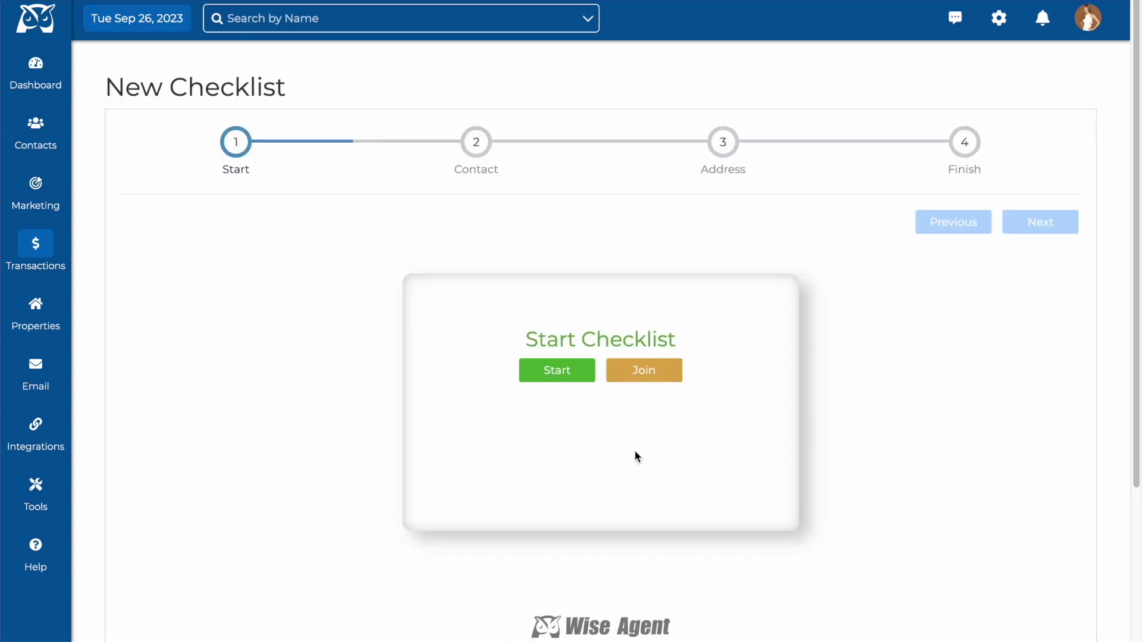
{"action": "scroll", "coordinate": [733, 430], "scroll_direction": "down", "scroll_amount": 1}
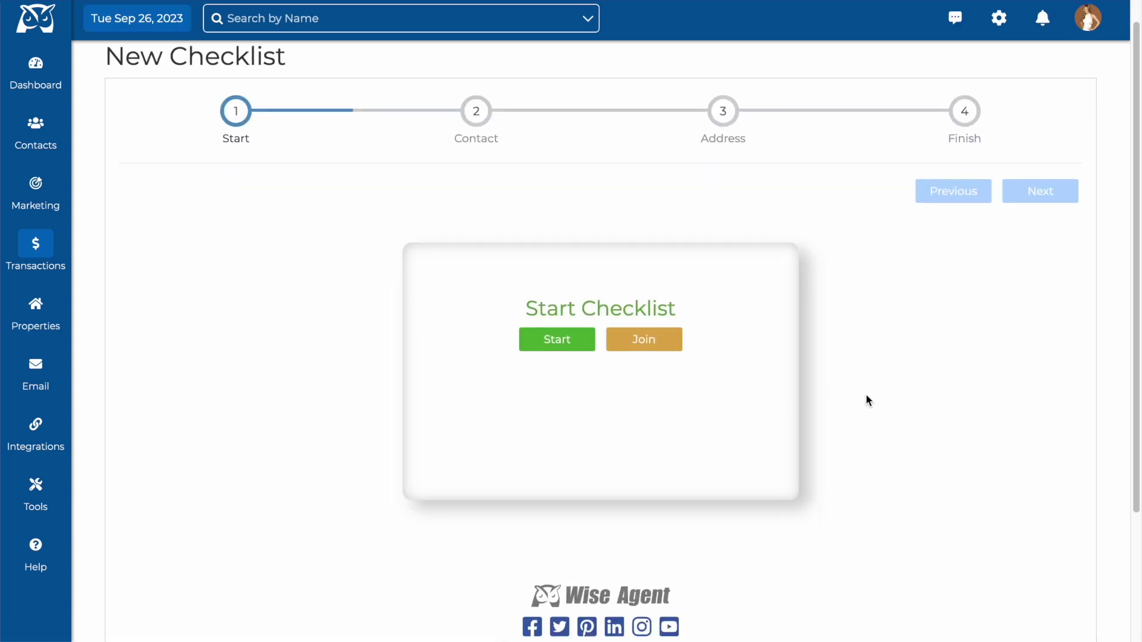
{"action": "left_click", "coordinate": [559, 340]}
Step: Choose the Seller 2023 template, assign an inside team member, and continue to Contact
{"action": "left_click", "coordinate": [676, 371]}
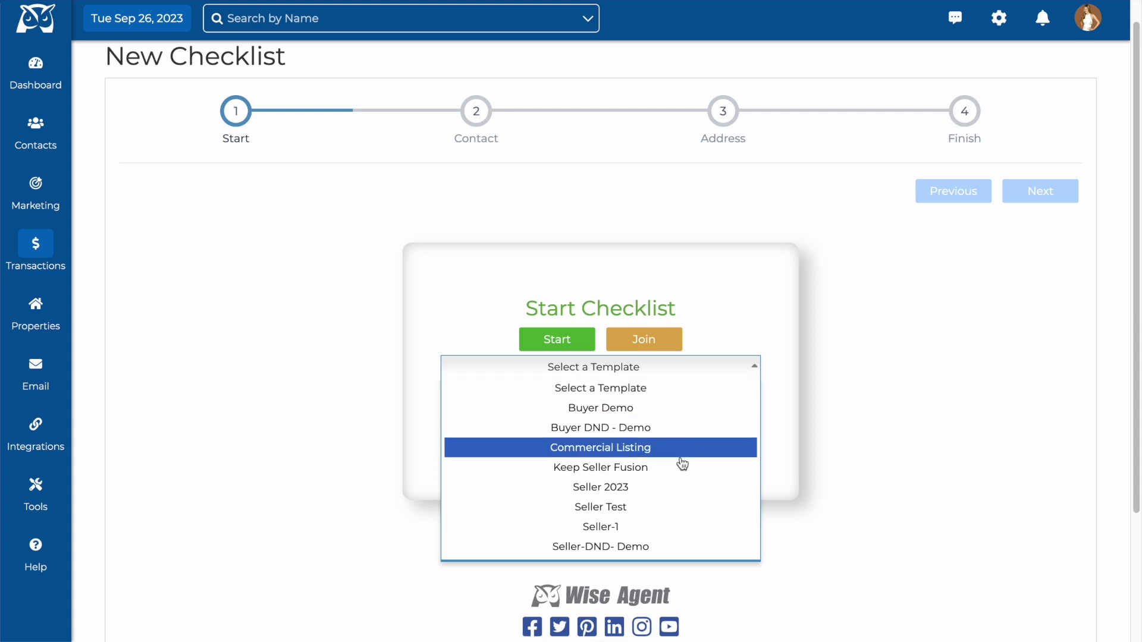
{"action": "left_click", "coordinate": [670, 487]}
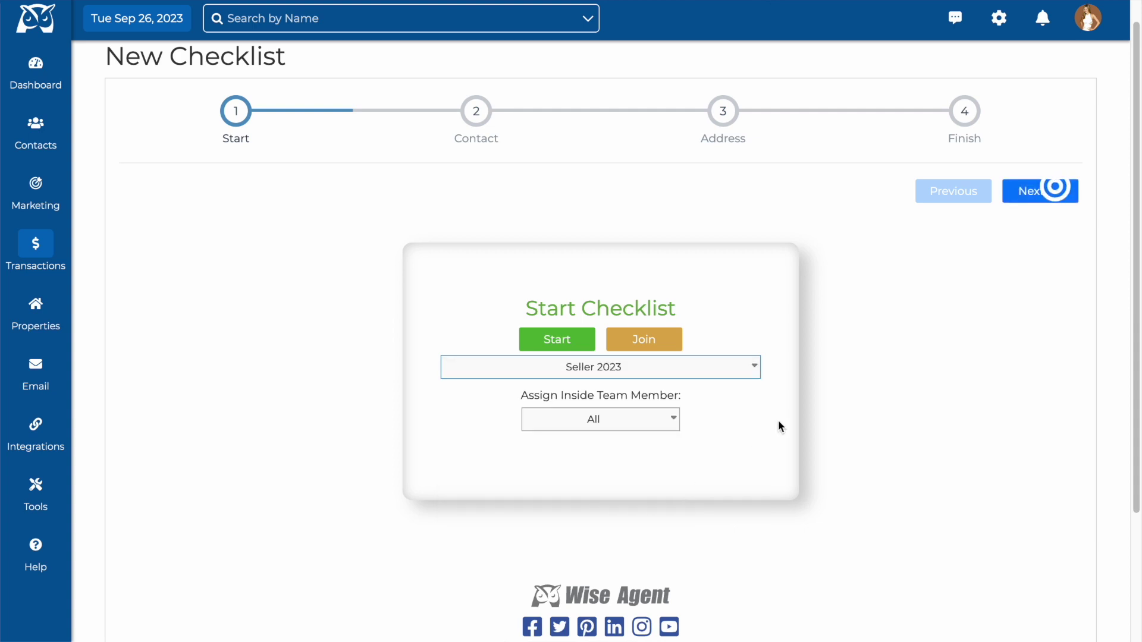
{"action": "left_click", "coordinate": [668, 424]}
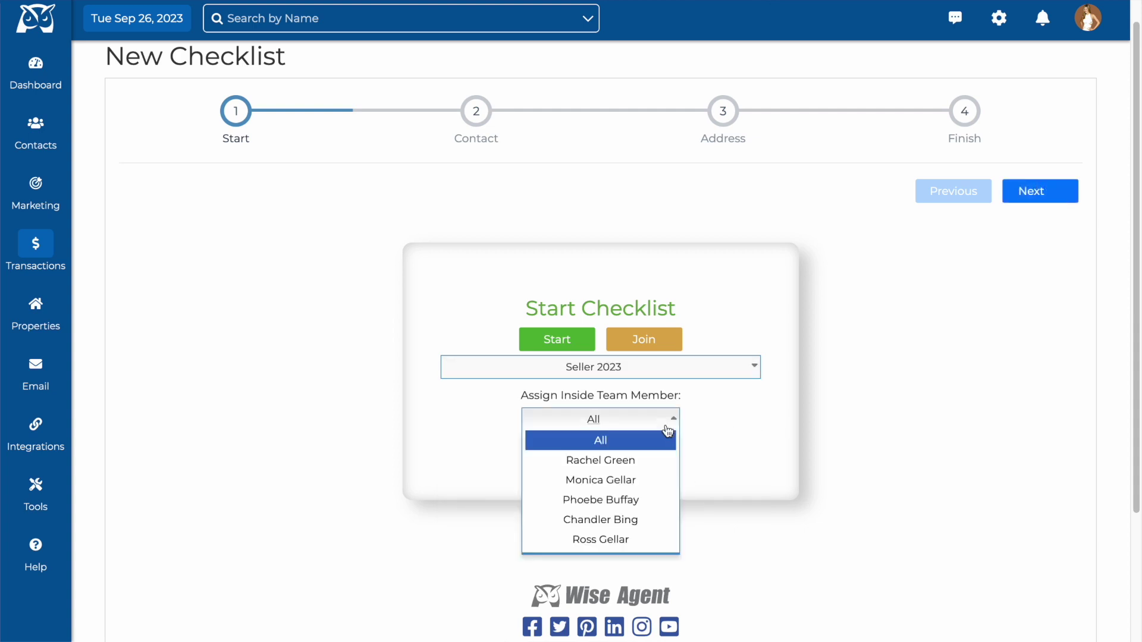
{"action": "left_click", "coordinate": [657, 460]}
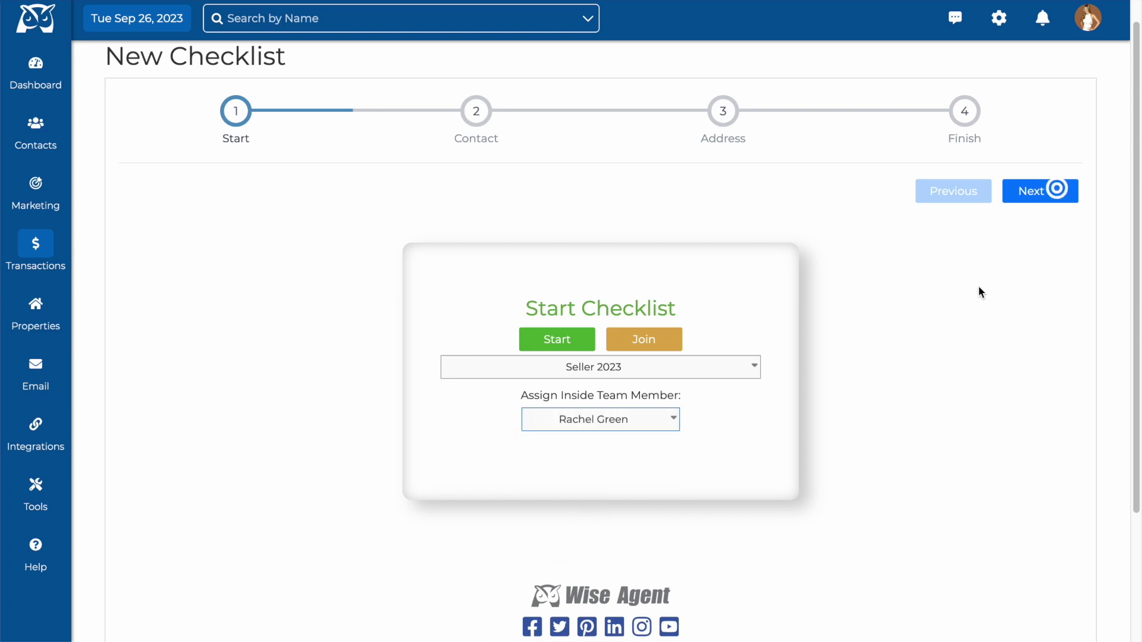
{"action": "left_click", "coordinate": [1026, 198]}
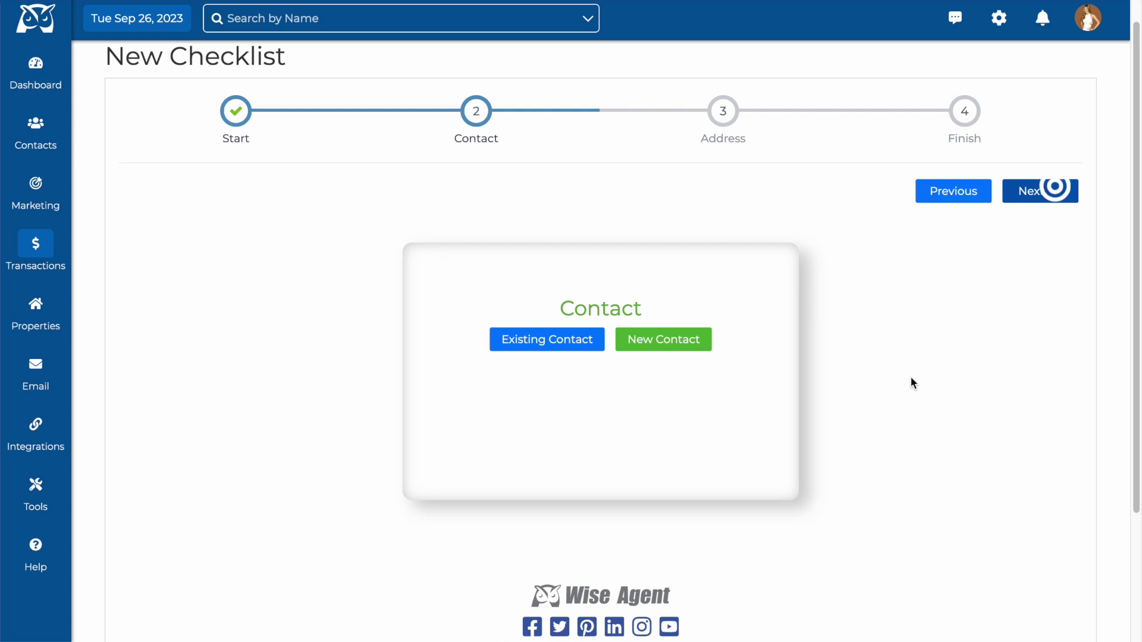
Step: Search for and link the existing client as the checklist contact
{"action": "left_click", "coordinate": [559, 348]}
{"action": "left_click", "coordinate": [557, 393]}
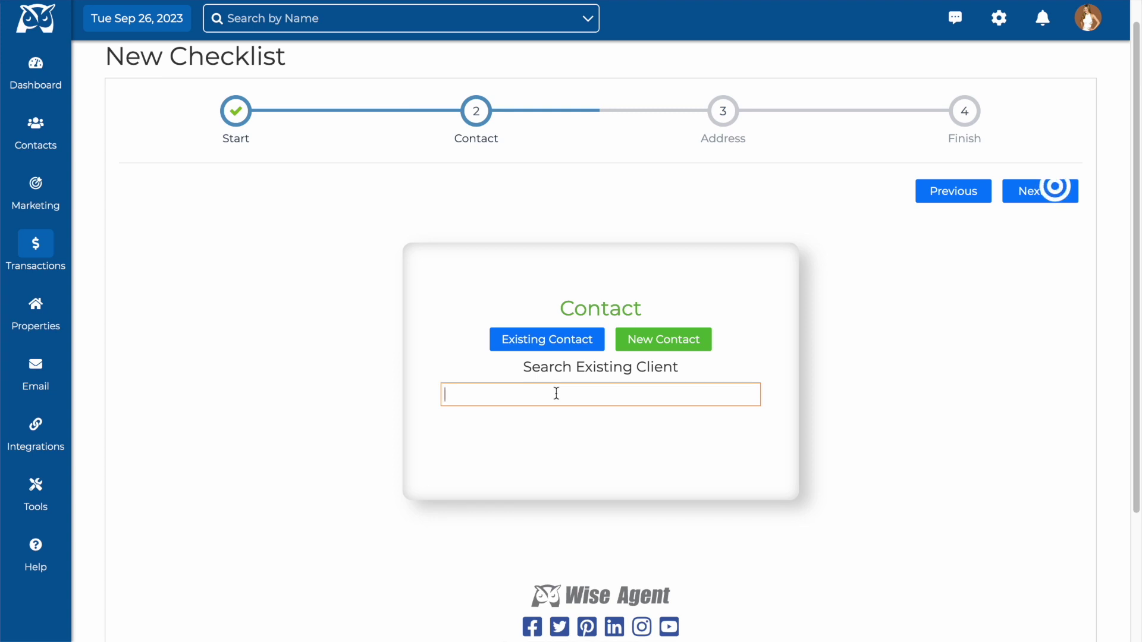
{"action": "left_click", "coordinate": [543, 415]}
{"action": "left_click", "coordinate": [1031, 196]}
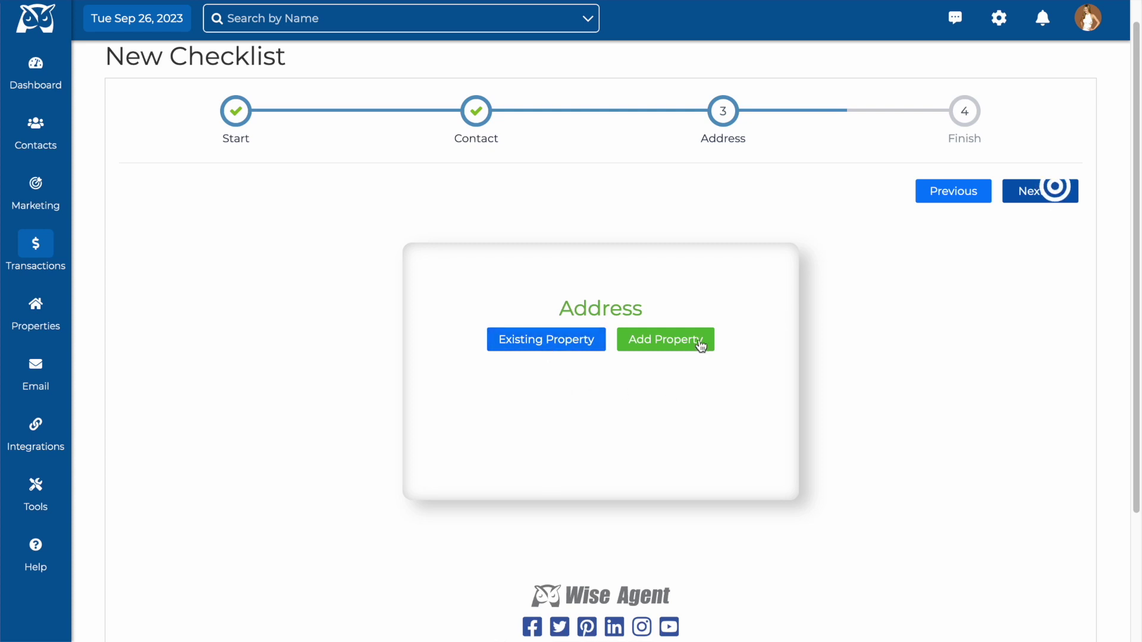
Step: Select the client's saved property from Existing Property as the checklist address
{"action": "left_click", "coordinate": [541, 344]}
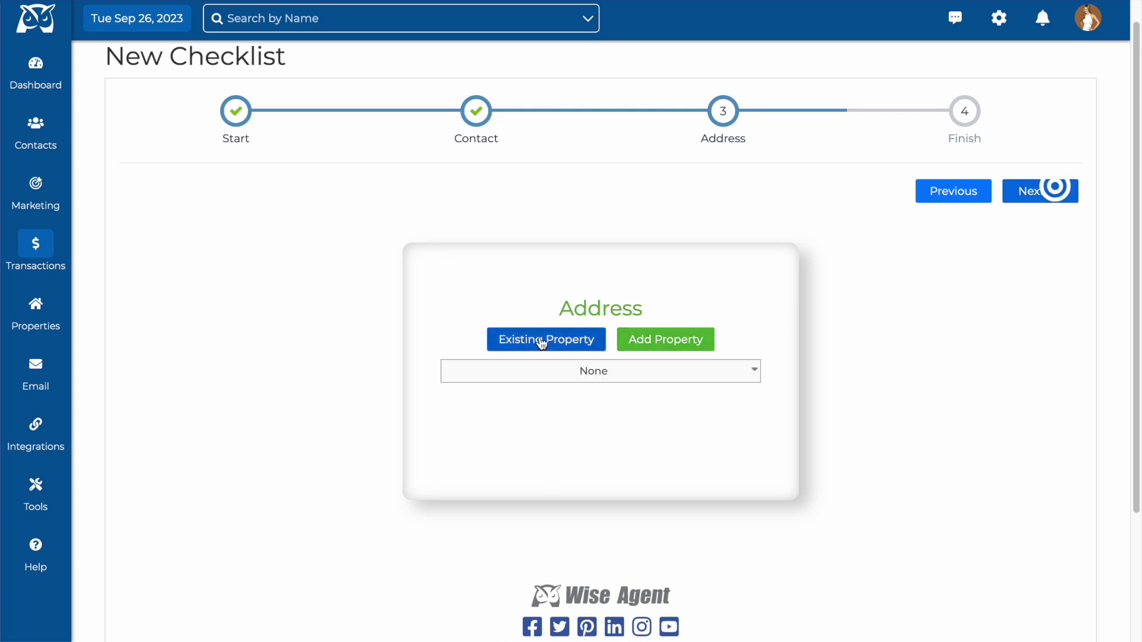
{"action": "left_click", "coordinate": [562, 380]}
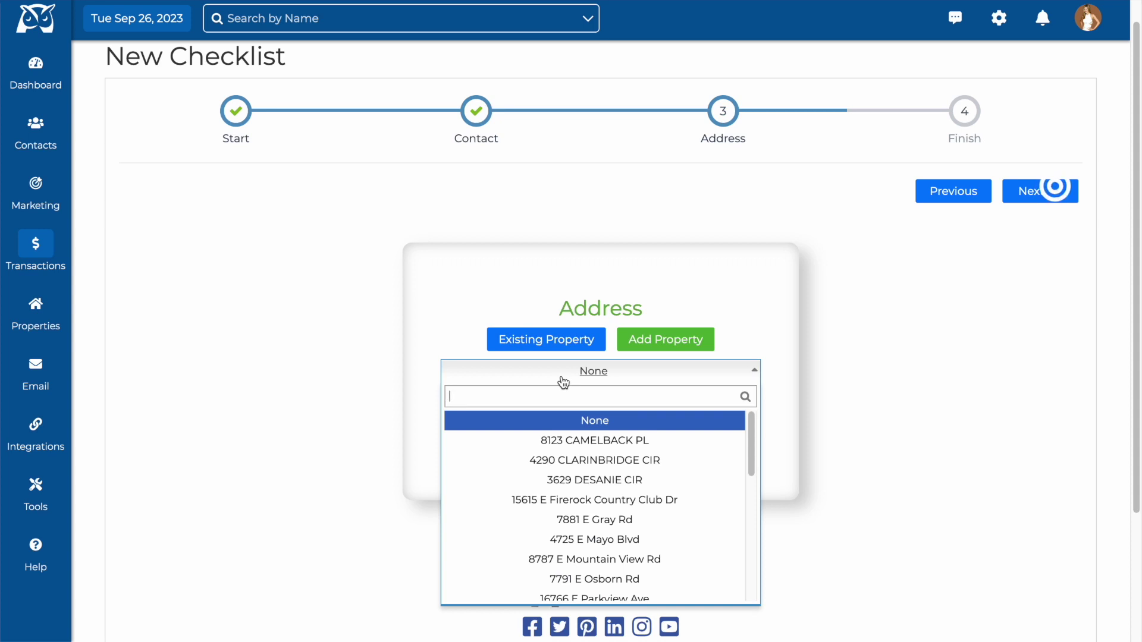
{"action": "type", "text": "1676"}
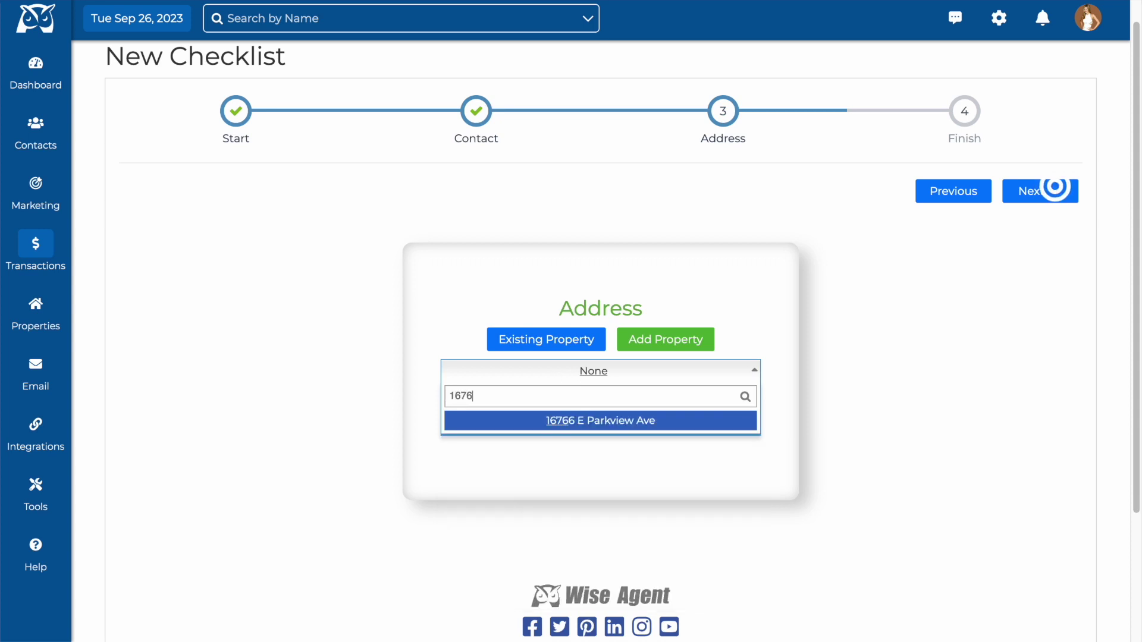
{"action": "left_click", "coordinate": [640, 421]}
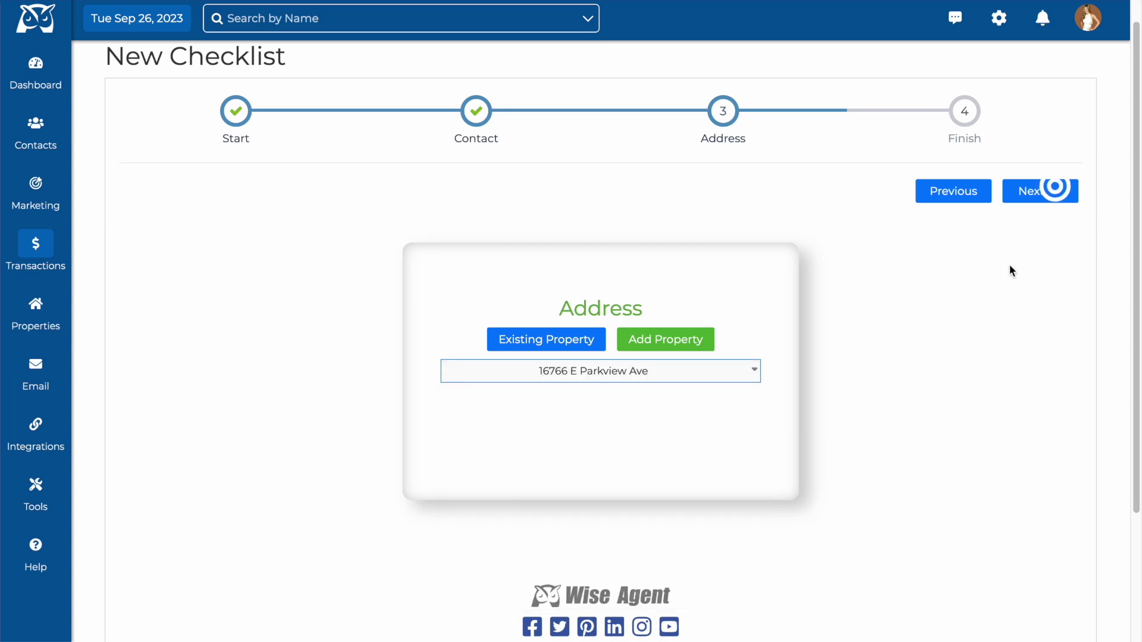
Step: Review the Finish summary and create the Seller 2023 checklist for the selected property
{"action": "left_click", "coordinate": [1040, 193]}
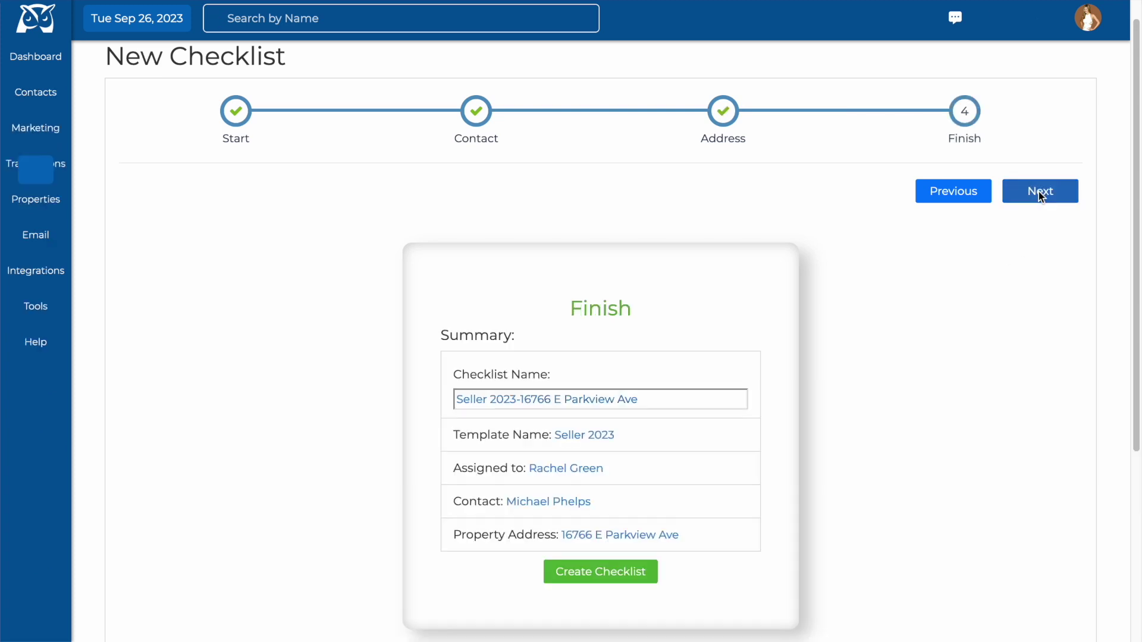
{"action": "scroll", "coordinate": [1031, 286], "scroll_direction": "down", "scroll_amount": 1}
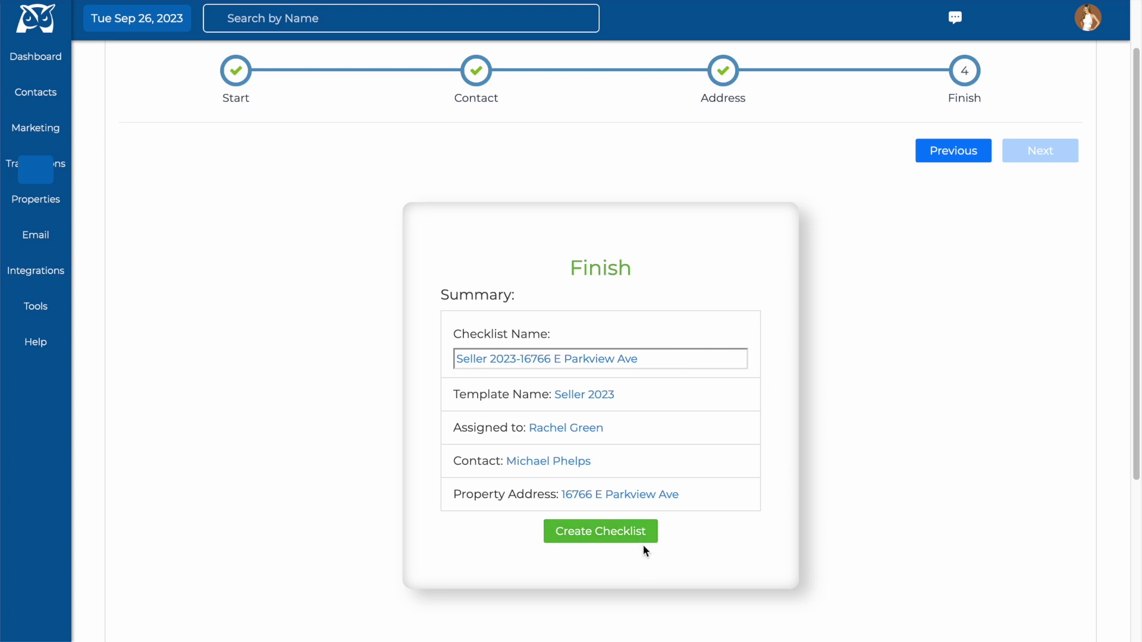
{"action": "left_click", "coordinate": [599, 535]}
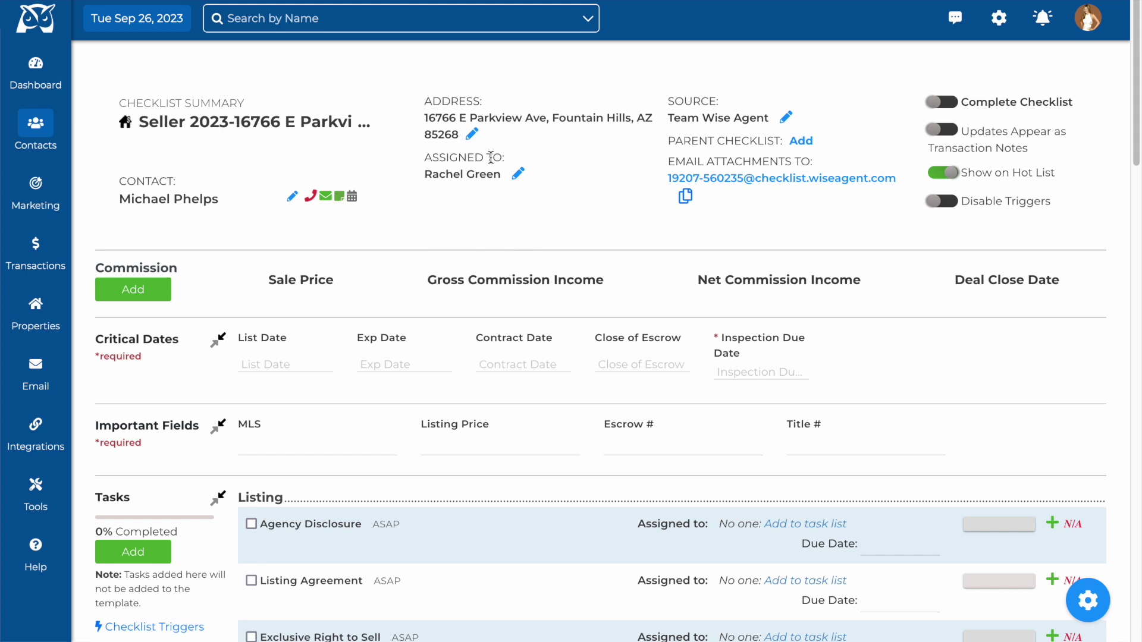
{"action": "scroll", "coordinate": [768, 220], "scroll_direction": "down", "scroll_amount": 2}
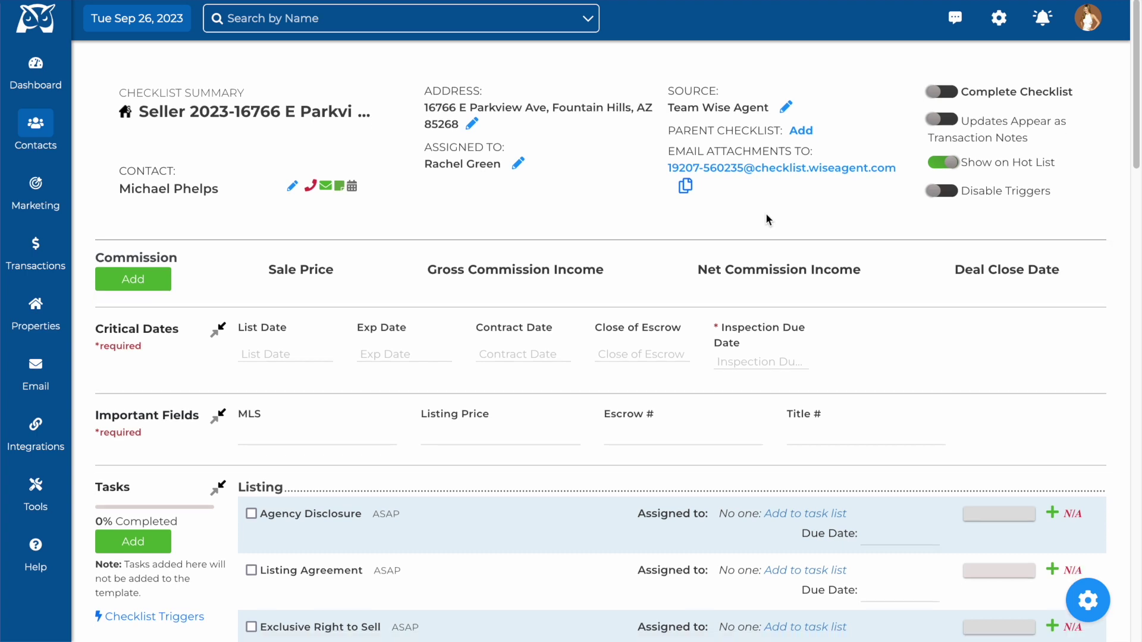
{"action": "scroll", "coordinate": [766, 216], "scroll_direction": "down", "scroll_amount": 1}
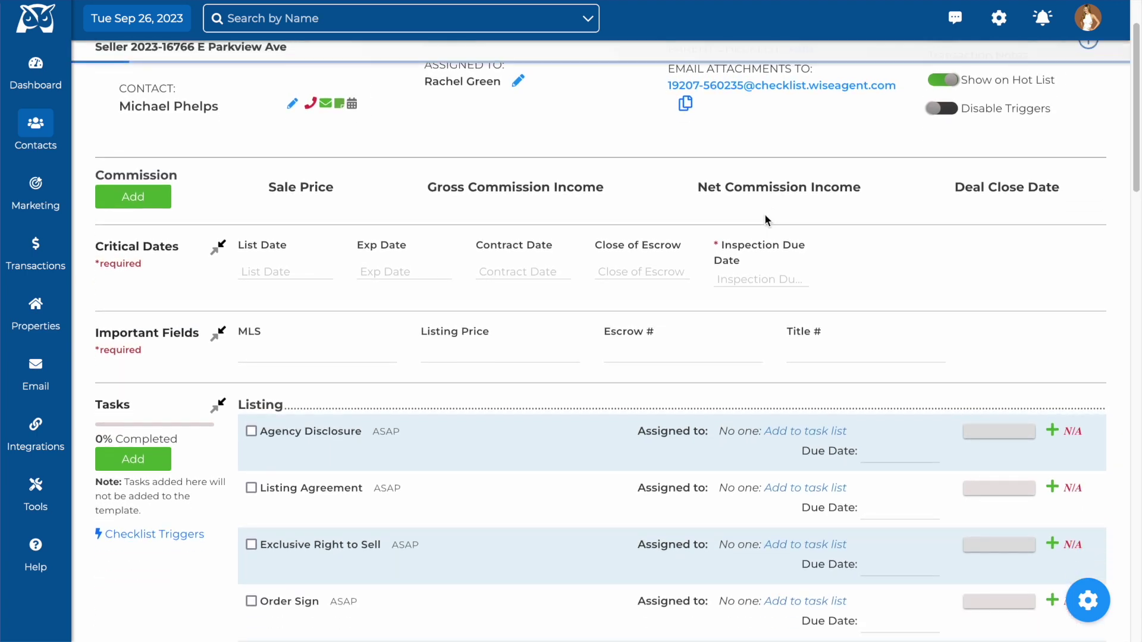
{"action": "scroll", "coordinate": [766, 220], "scroll_direction": "up", "scroll_amount": 3}
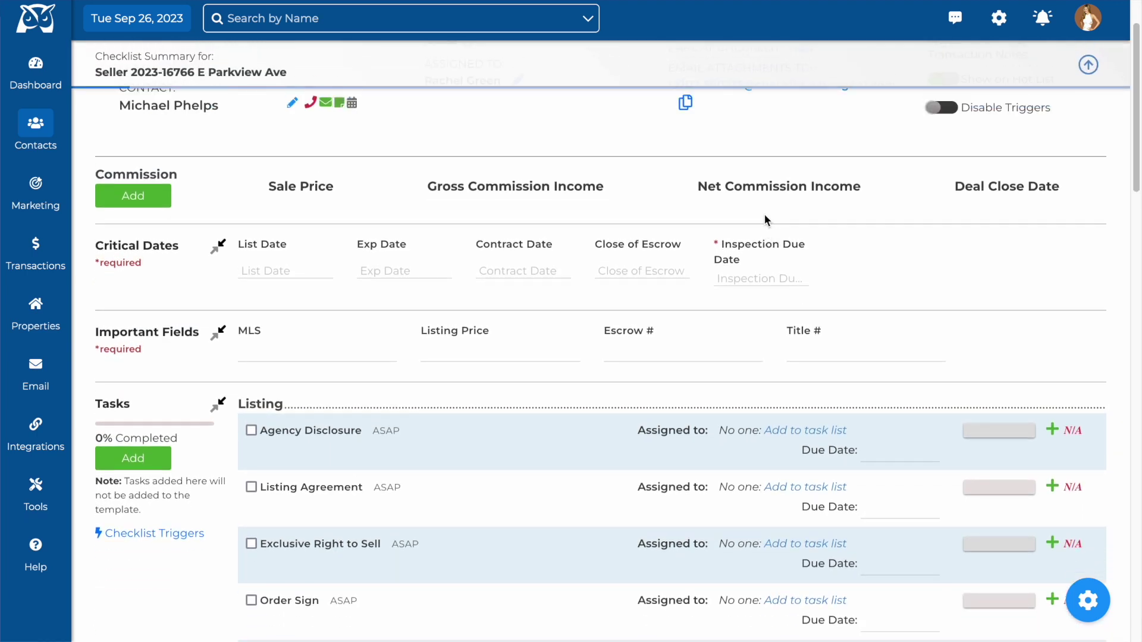
{"action": "scroll", "coordinate": [767, 220], "scroll_direction": "up", "scroll_amount": 1}
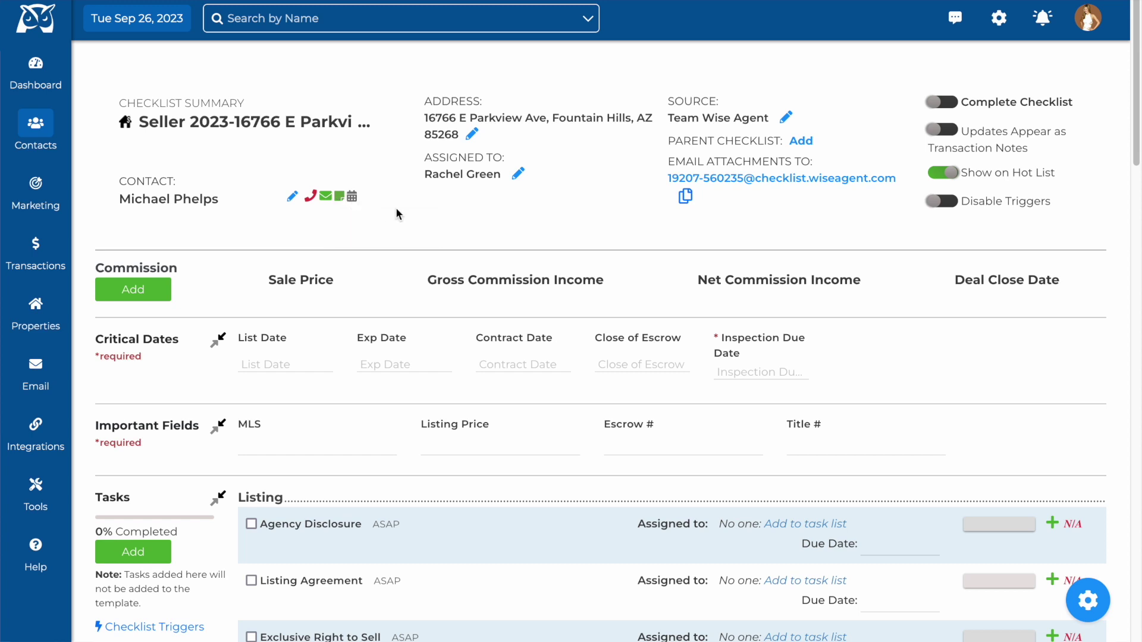
{"action": "left_click", "coordinate": [207, 199]}
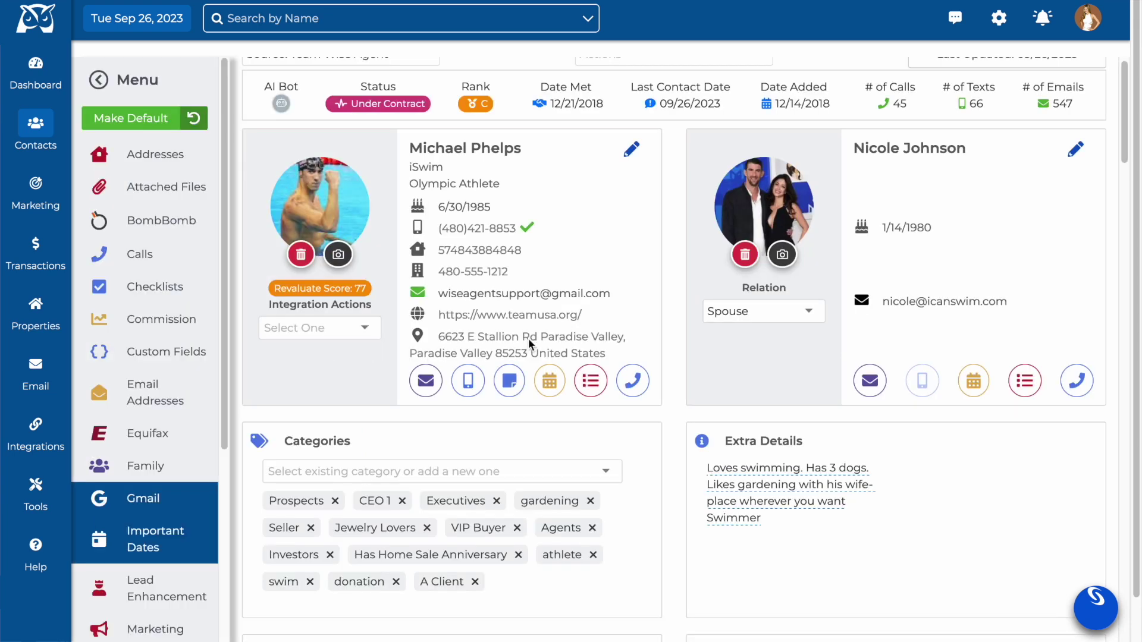
{"action": "scroll", "coordinate": [528, 338], "scroll_direction": "down", "scroll_amount": 2}
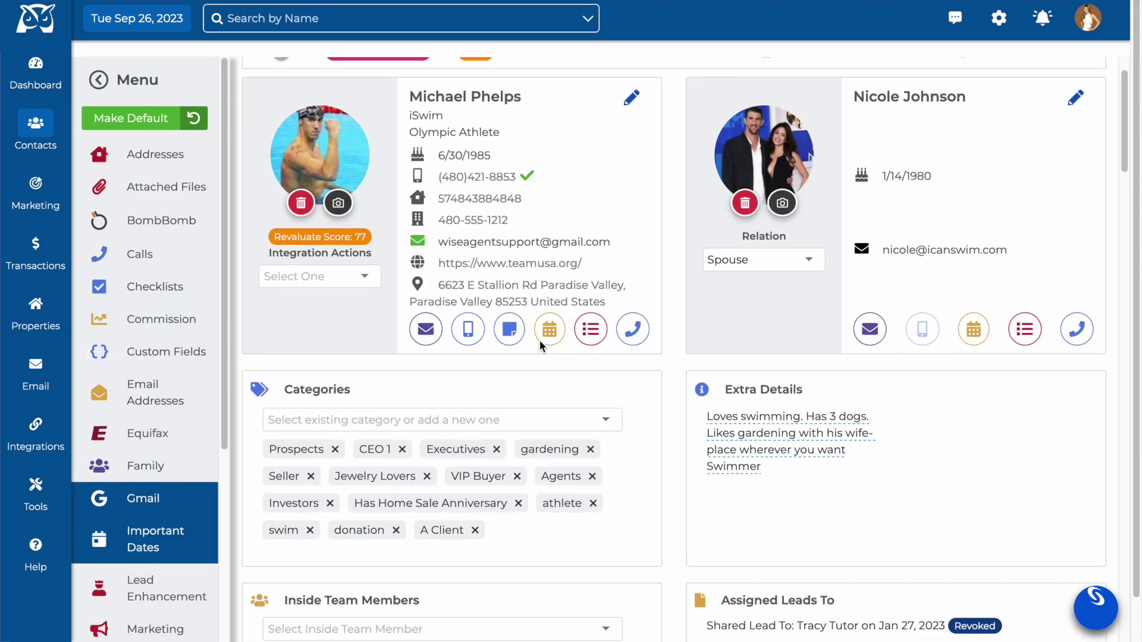
{"action": "scroll", "coordinate": [541, 340], "scroll_direction": "up", "scroll_amount": 2}
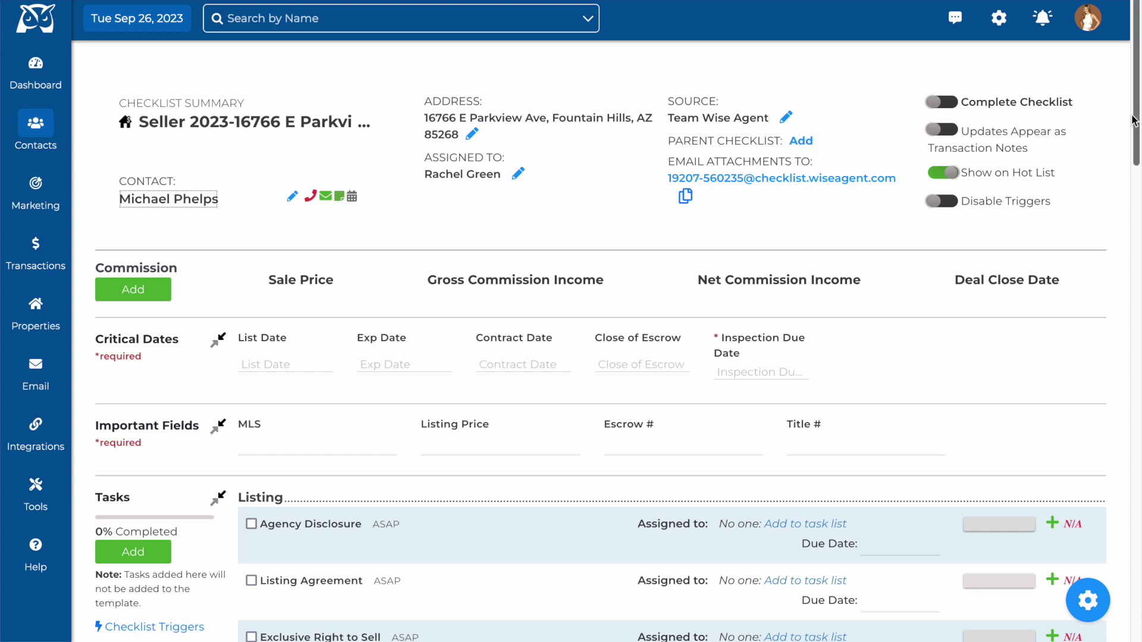
Step: Set the List Date to 10/12/2023 in the critical dates
{"action": "scroll", "coordinate": [807, 145], "scroll_direction": "down", "scroll_amount": 6}
{"action": "scroll", "coordinate": [1135, 411], "scroll_direction": "down", "scroll_amount": 10}
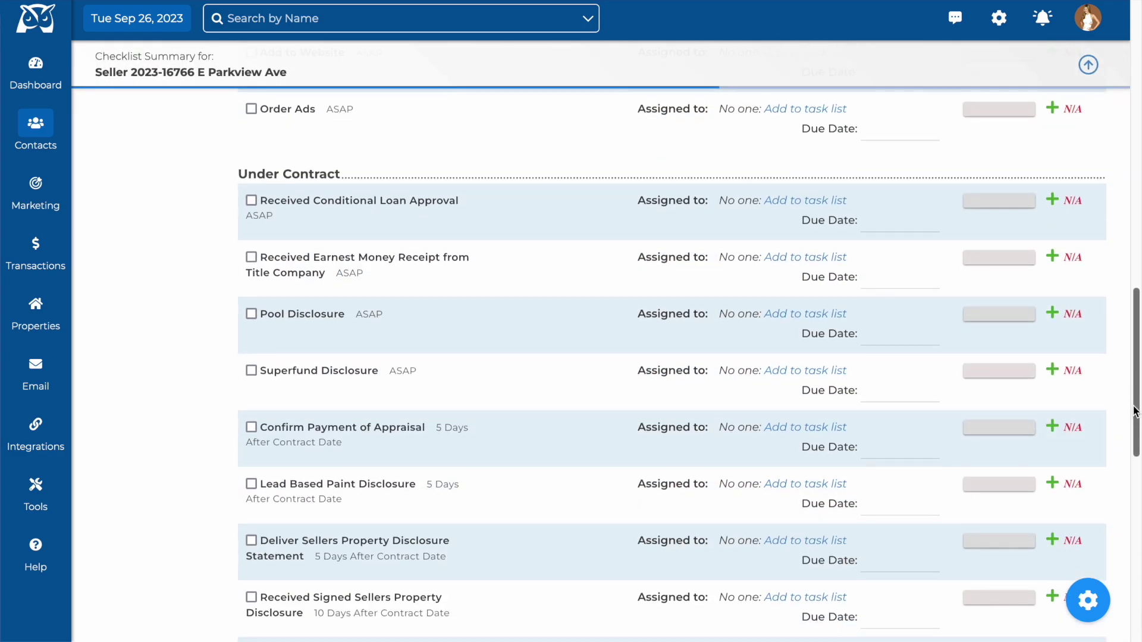
{"action": "scroll", "coordinate": [1135, 411], "scroll_direction": "up", "scroll_amount": 17}
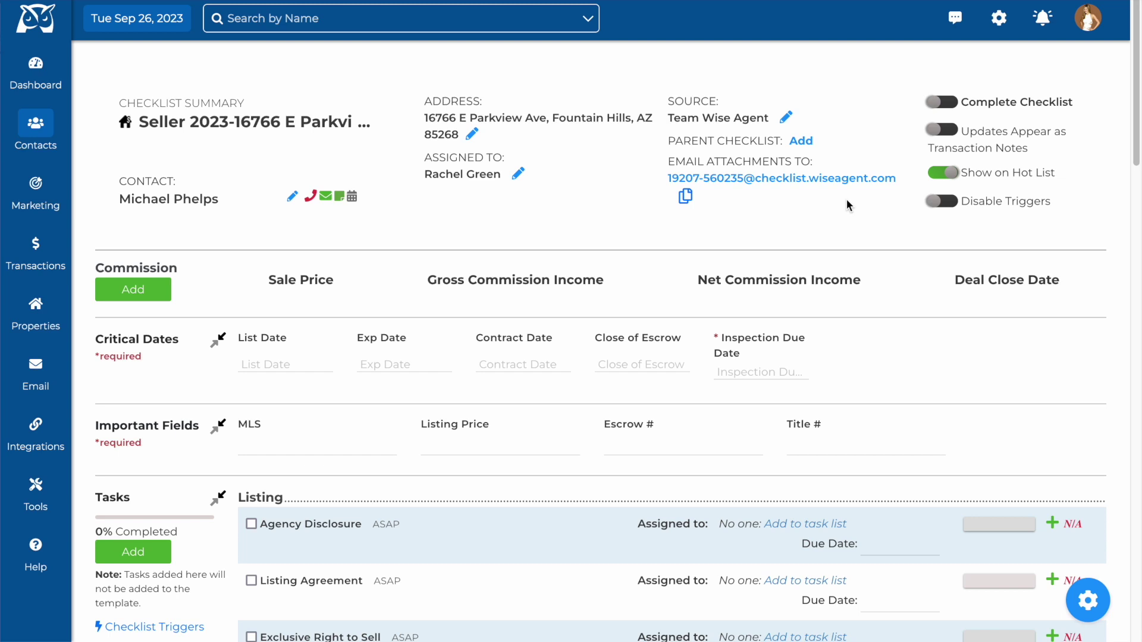
{"action": "scroll", "coordinate": [847, 199], "scroll_direction": "down", "scroll_amount": 3}
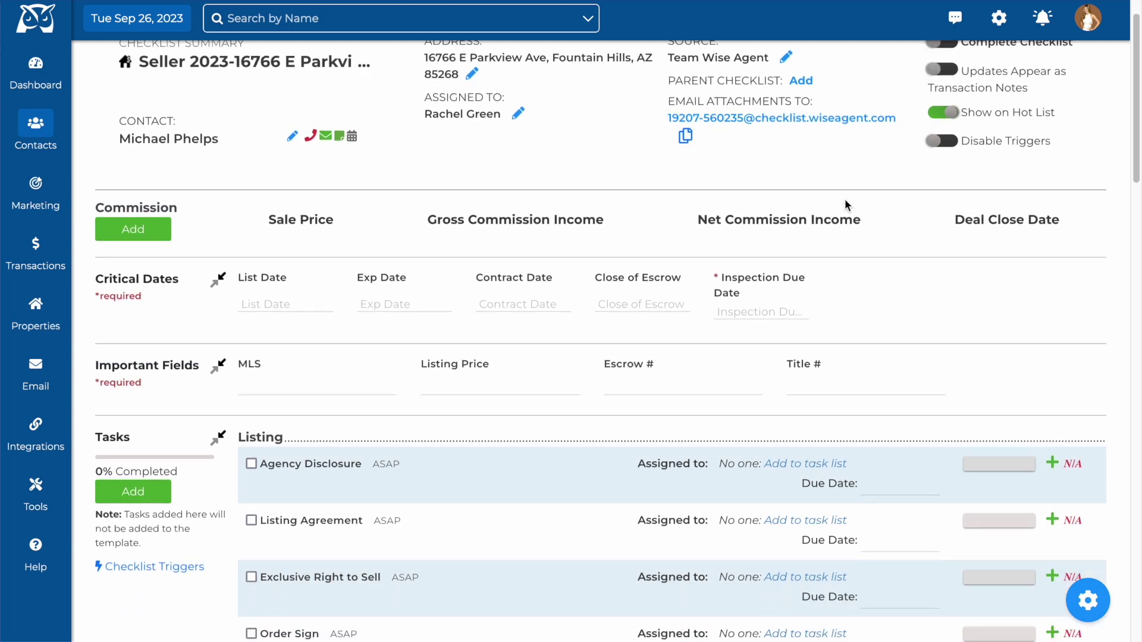
{"action": "left_click", "coordinate": [261, 253]}
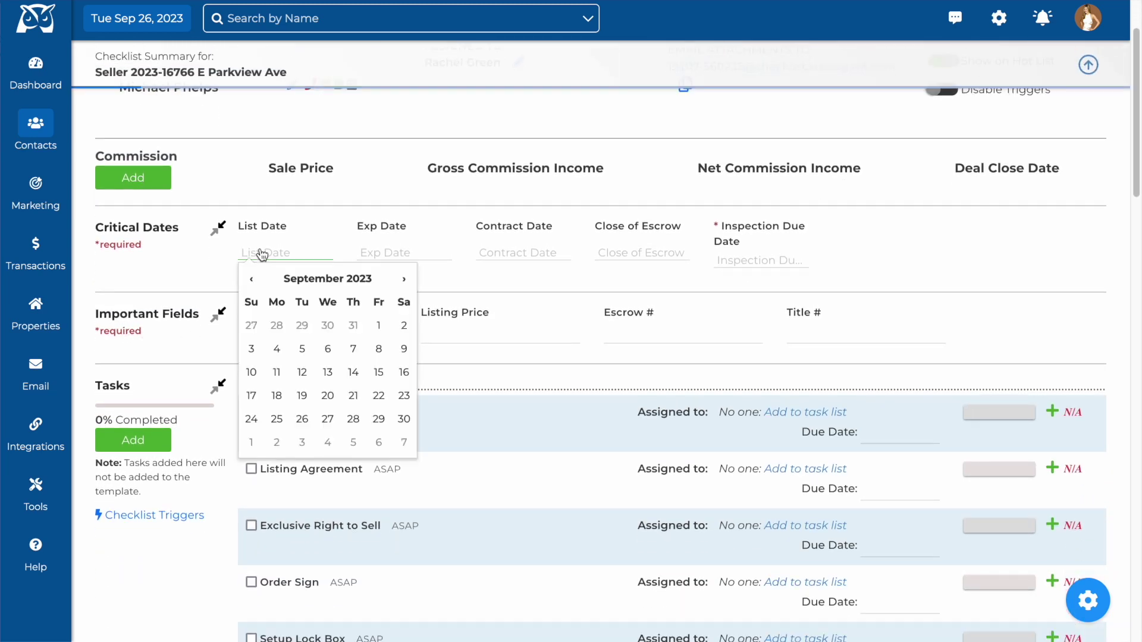
{"action": "left_click", "coordinate": [402, 282]}
{"action": "left_click", "coordinate": [354, 372]}
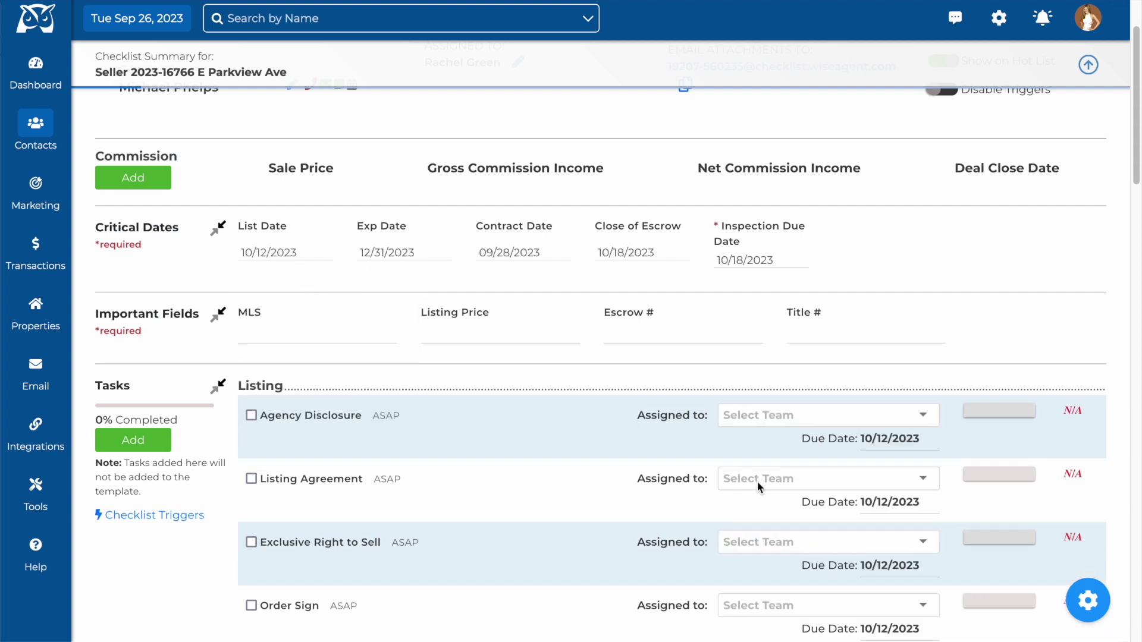
Step: Scroll to the Listing tasks and list team members for Agency Disclosure
{"action": "scroll", "coordinate": [1011, 294], "scroll_direction": "down", "scroll_amount": 2}
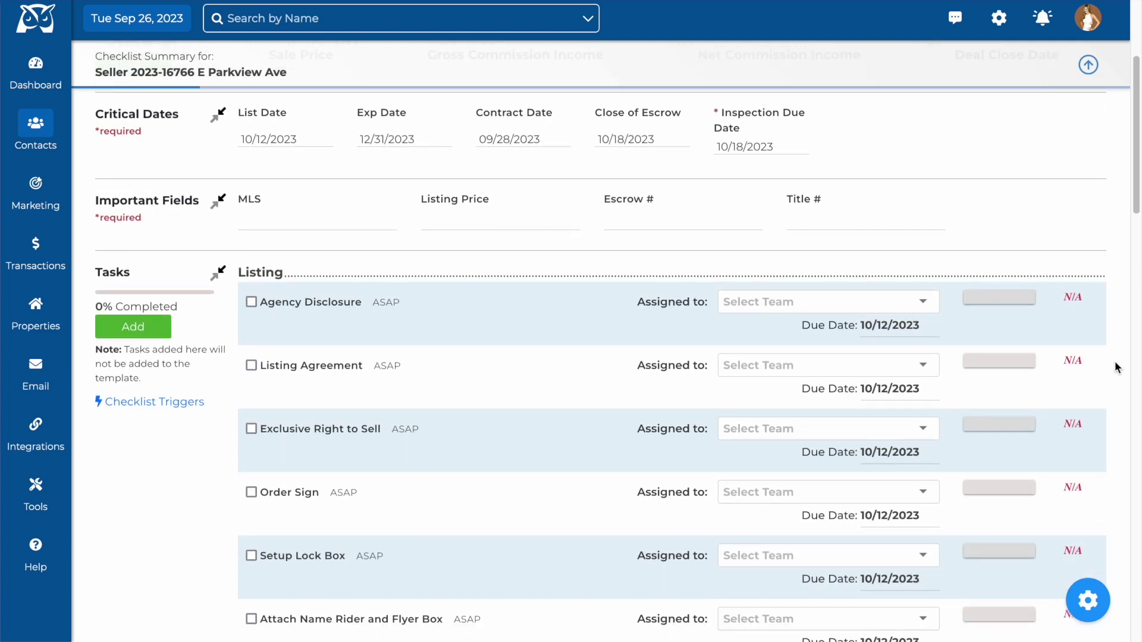
{"action": "scroll", "coordinate": [1116, 368], "scroll_direction": "down", "scroll_amount": 2}
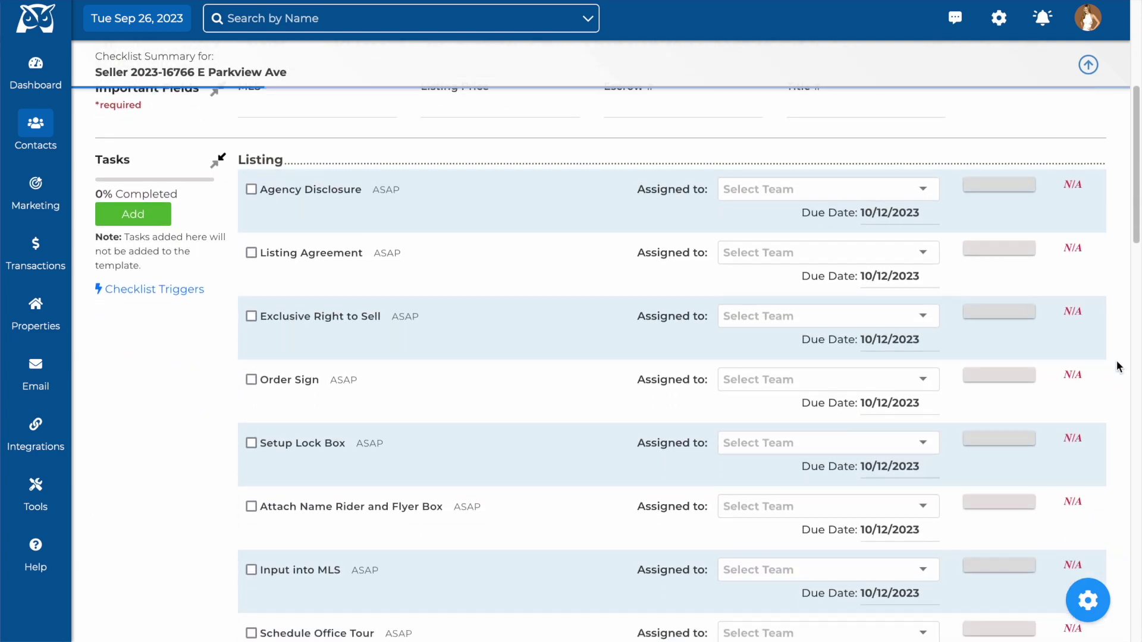
{"action": "left_click", "coordinate": [934, 197]}
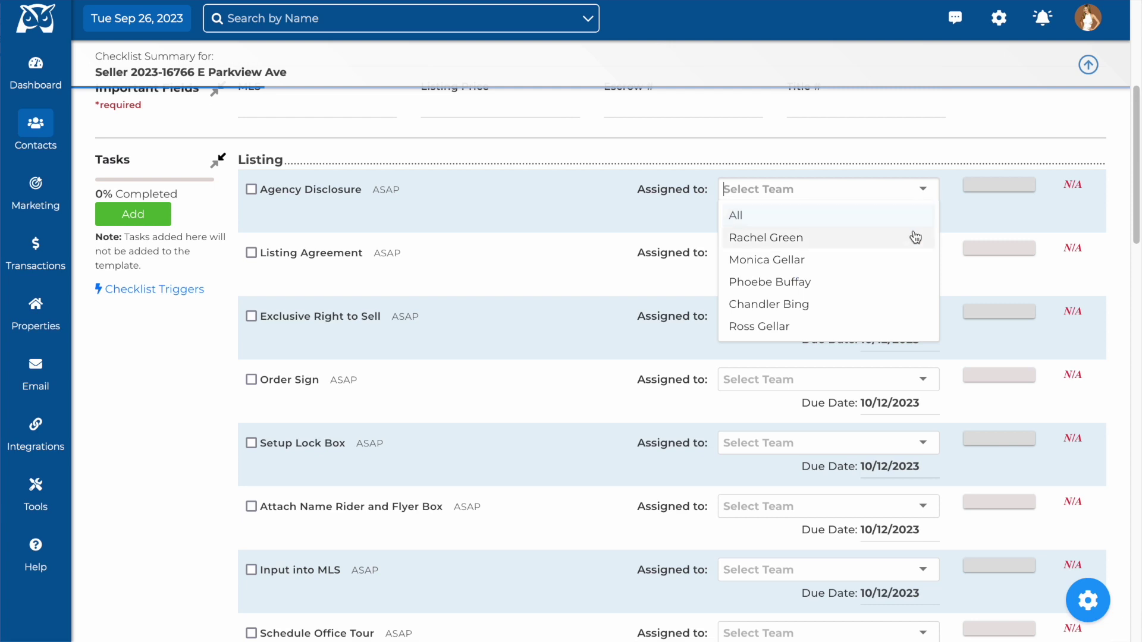
Step: Assign Agency Disclosure to a team member and mark it completed
{"action": "left_click", "coordinate": [902, 258]}
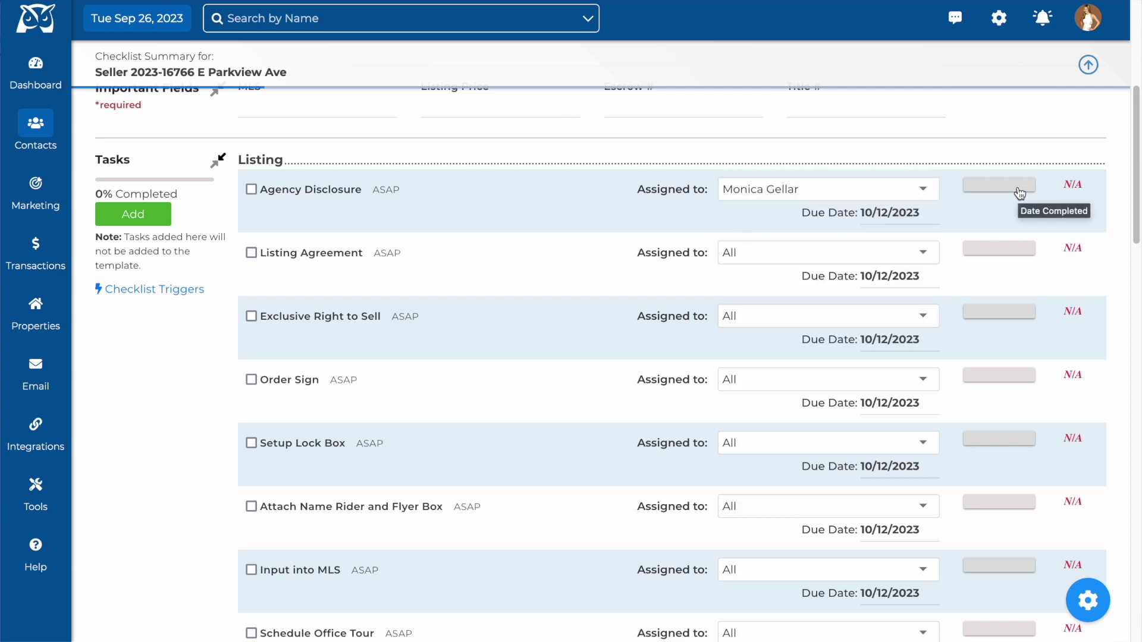
{"action": "scroll", "coordinate": [1021, 194], "scroll_direction": "up", "scroll_amount": 1}
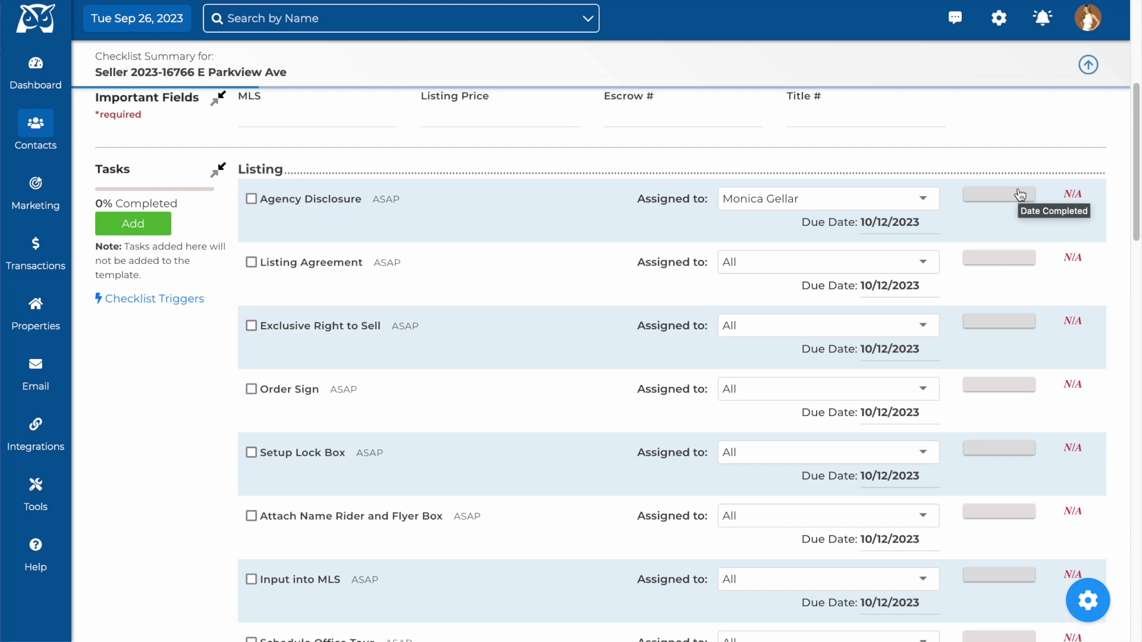
{"action": "scroll", "coordinate": [1023, 202], "scroll_direction": "up", "scroll_amount": 1}
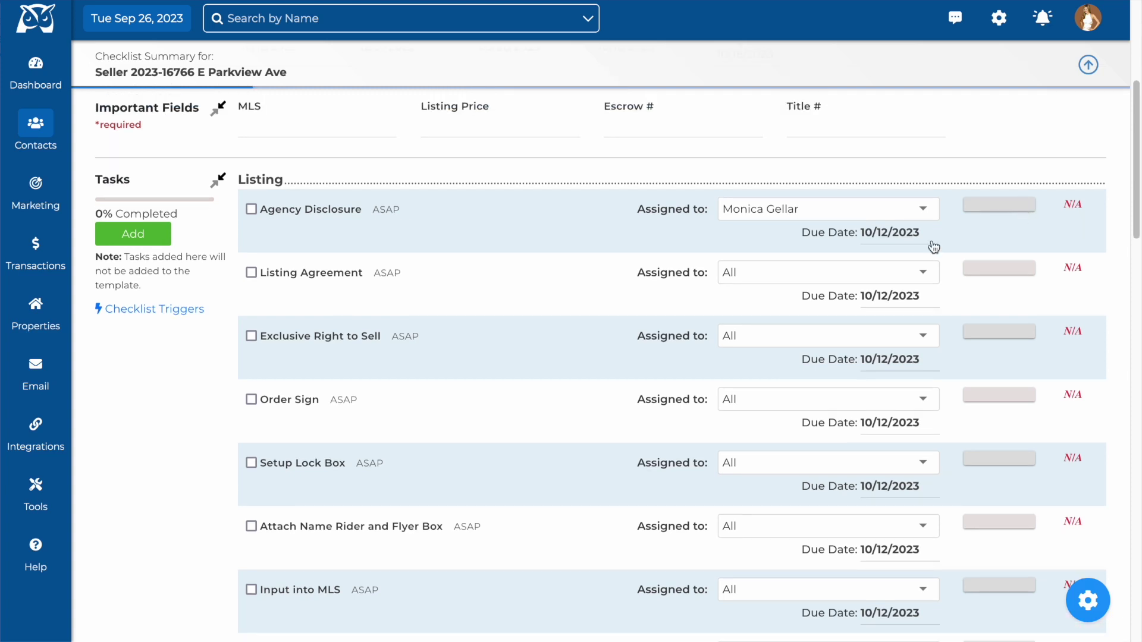
{"action": "left_click", "coordinate": [890, 247]}
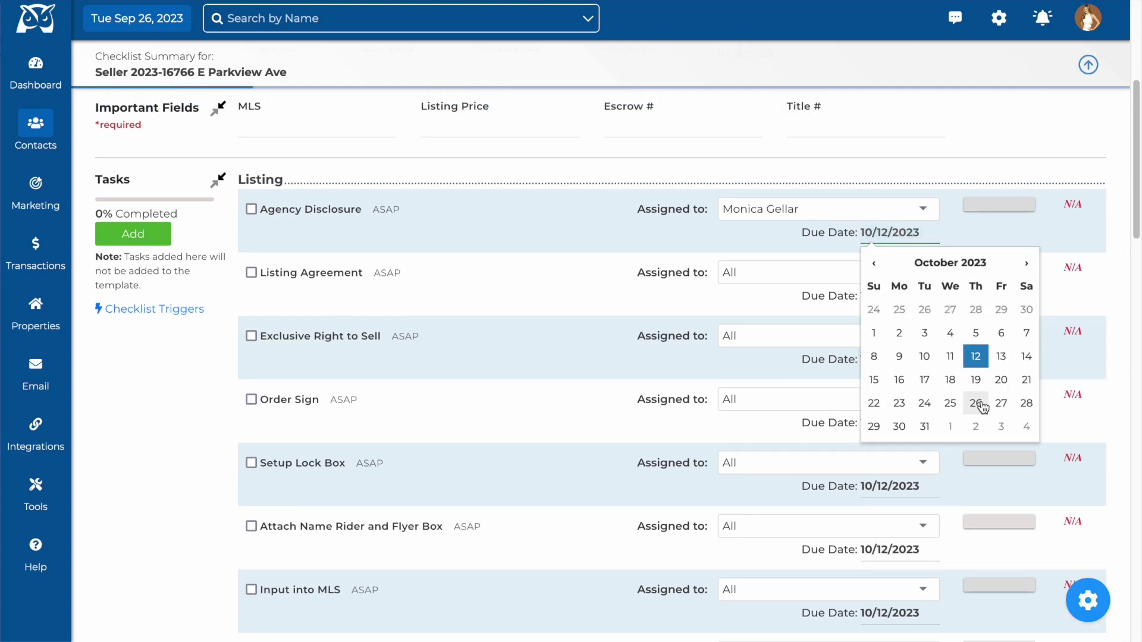
{"action": "left_click", "coordinate": [842, 253]}
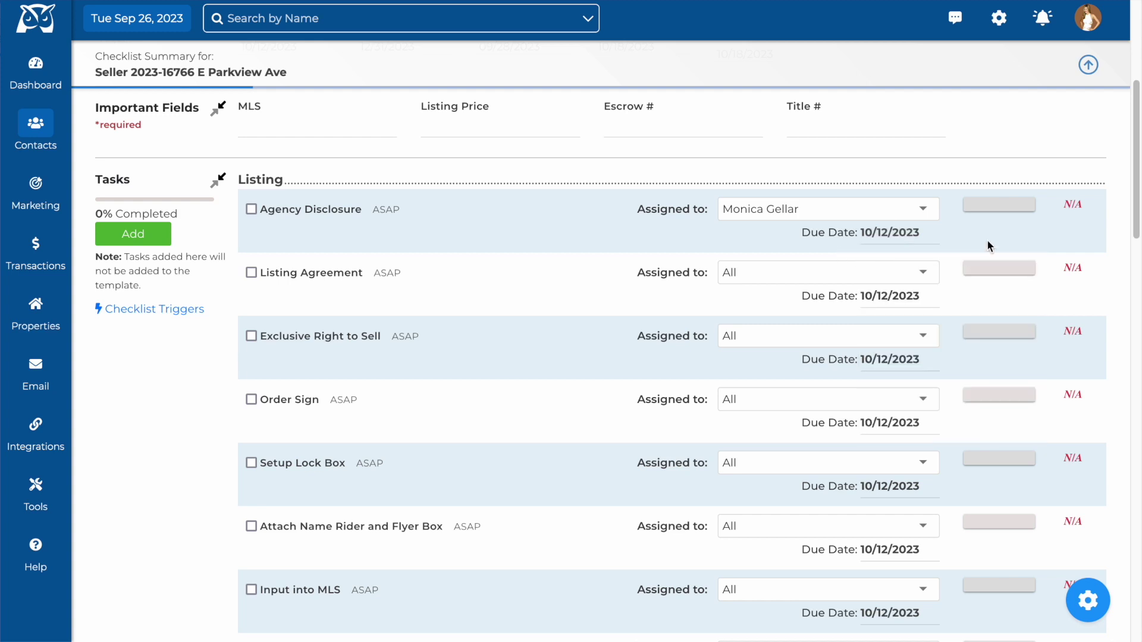
{"action": "left_click", "coordinate": [251, 209]}
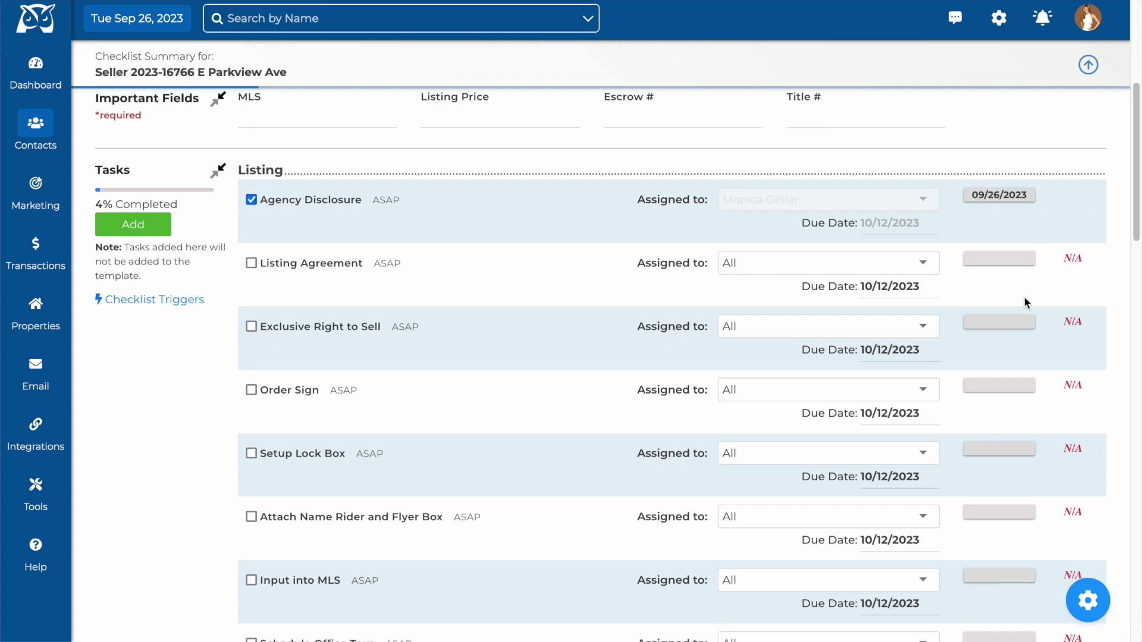
Step: Mark Exclusive Right to Sell as N/A and Order Sign as completed
{"action": "scroll", "coordinate": [1024, 297], "scroll_direction": "down", "scroll_amount": 1}
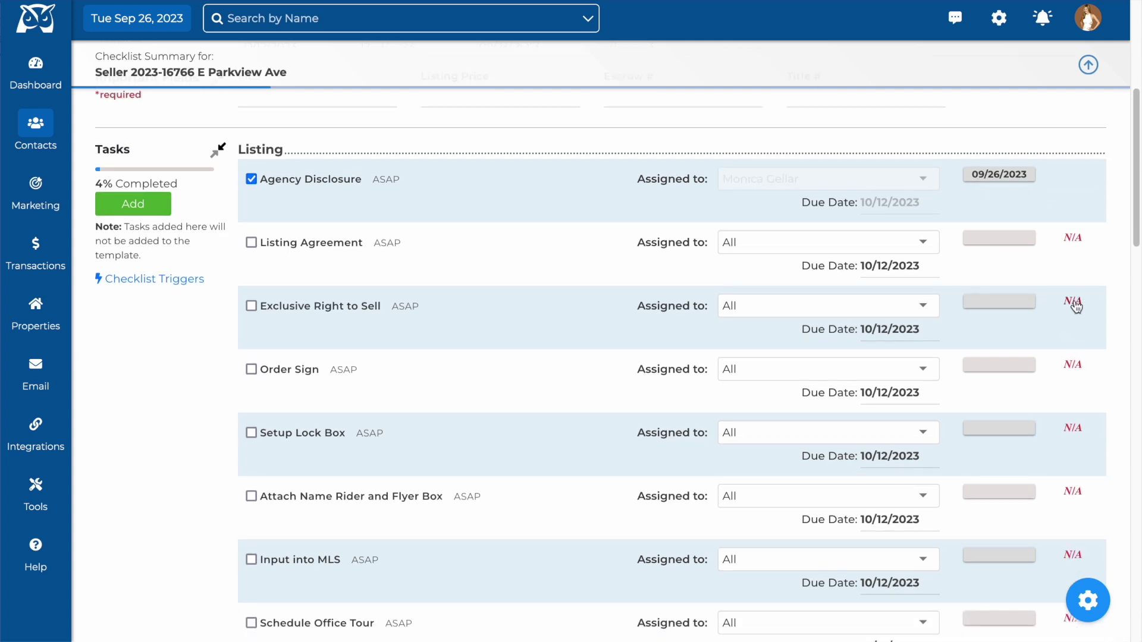
{"action": "left_click", "coordinate": [1074, 302]}
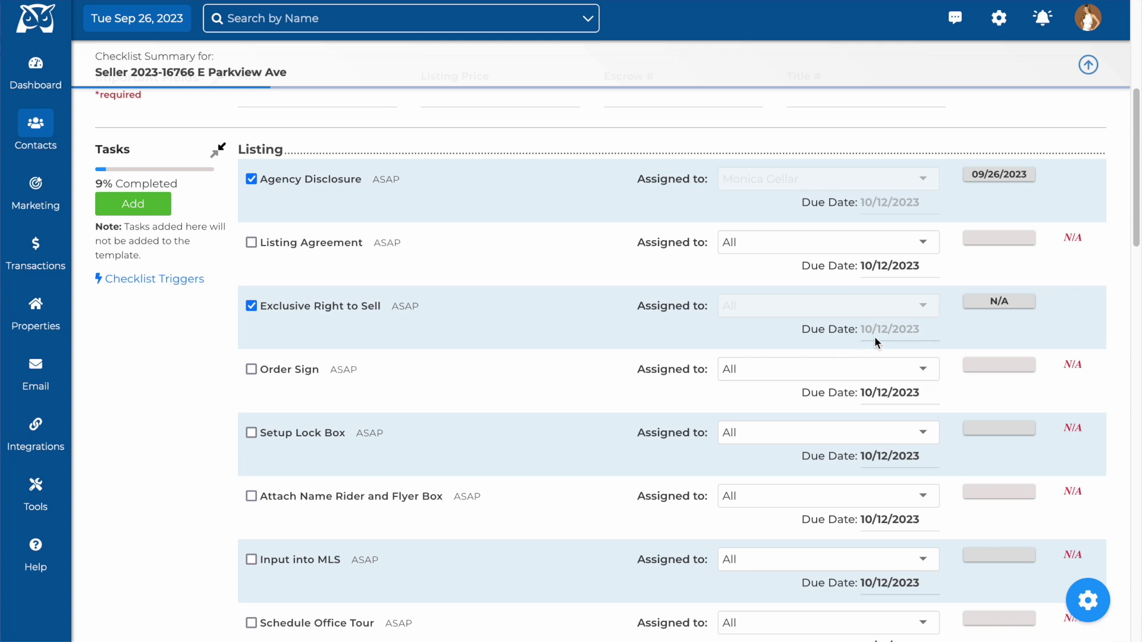
{"action": "scroll", "coordinate": [875, 337], "scroll_direction": "down", "scroll_amount": 2}
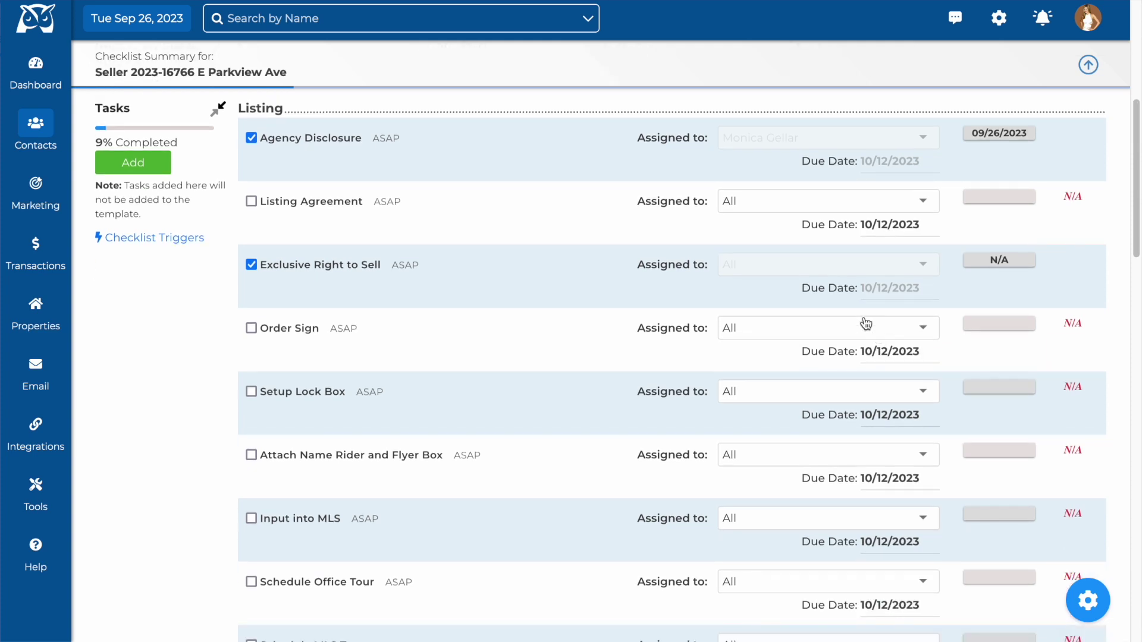
{"action": "left_click", "coordinate": [251, 329]}
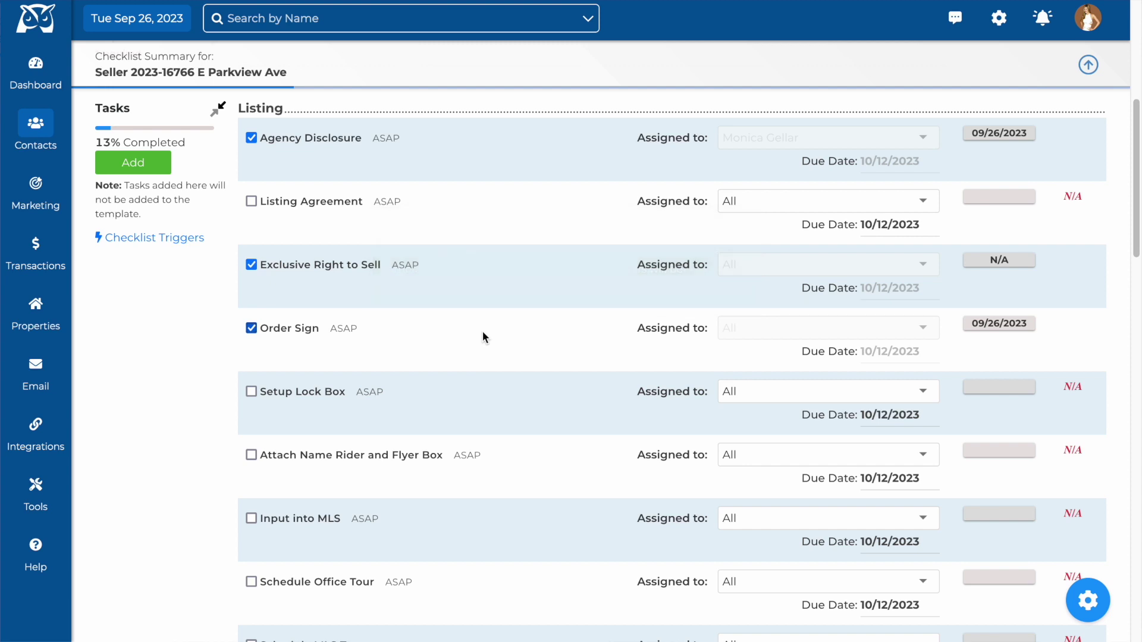
{"action": "left_click", "coordinate": [161, 240]}
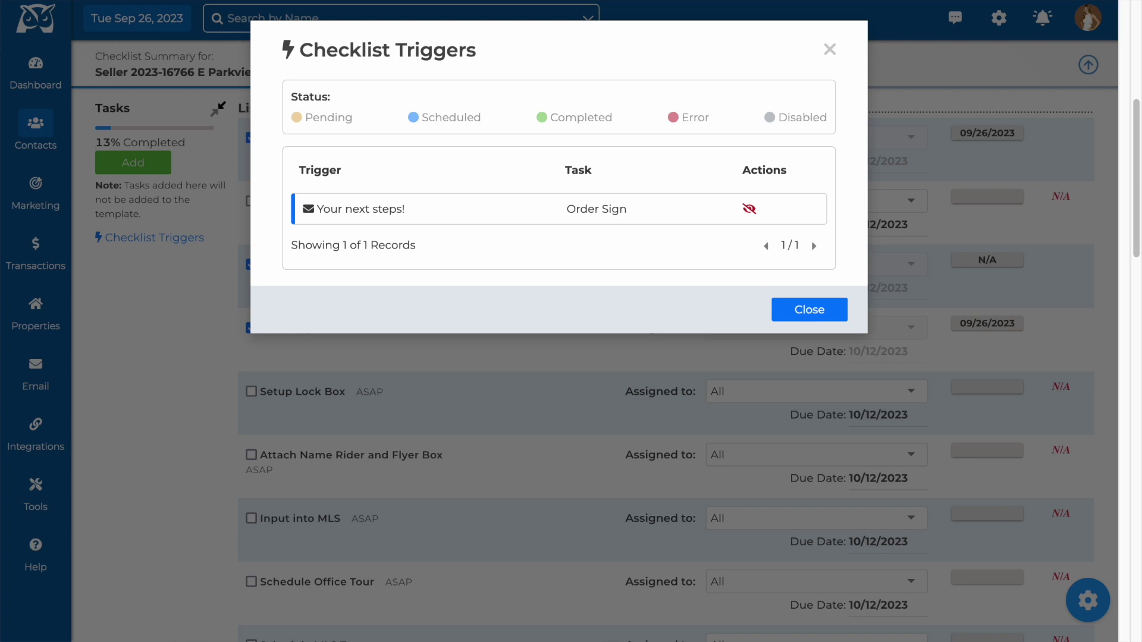
Step: Disable the 'Your next steps!' email trigger and filter the trigger list to Disabled
{"action": "left_click", "coordinate": [750, 210]}
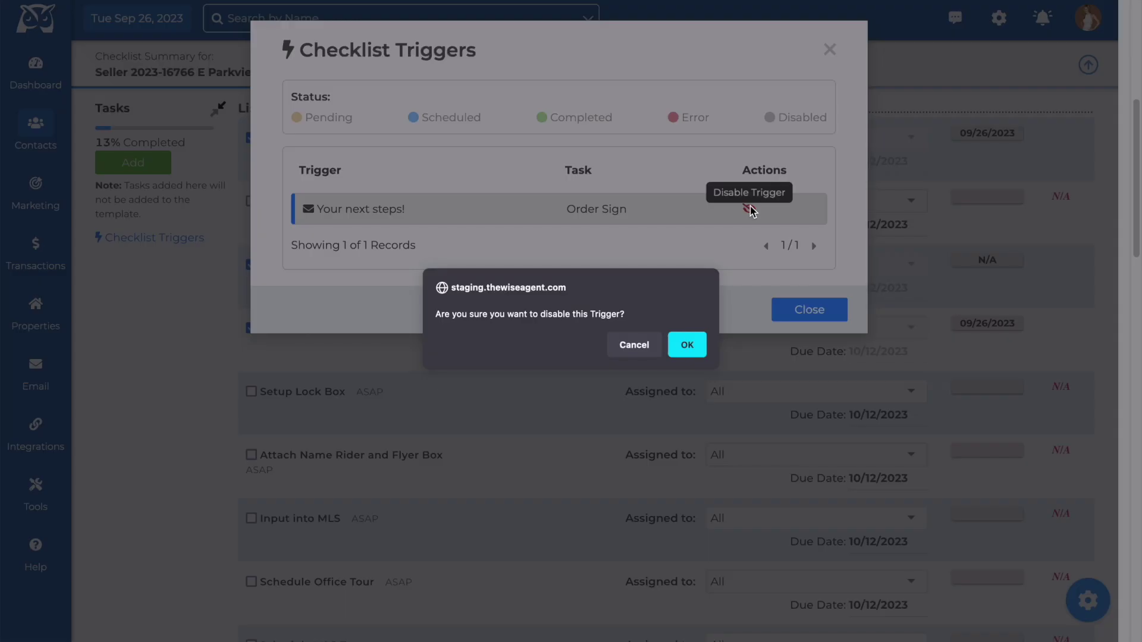
{"action": "left_click", "coordinate": [687, 345]}
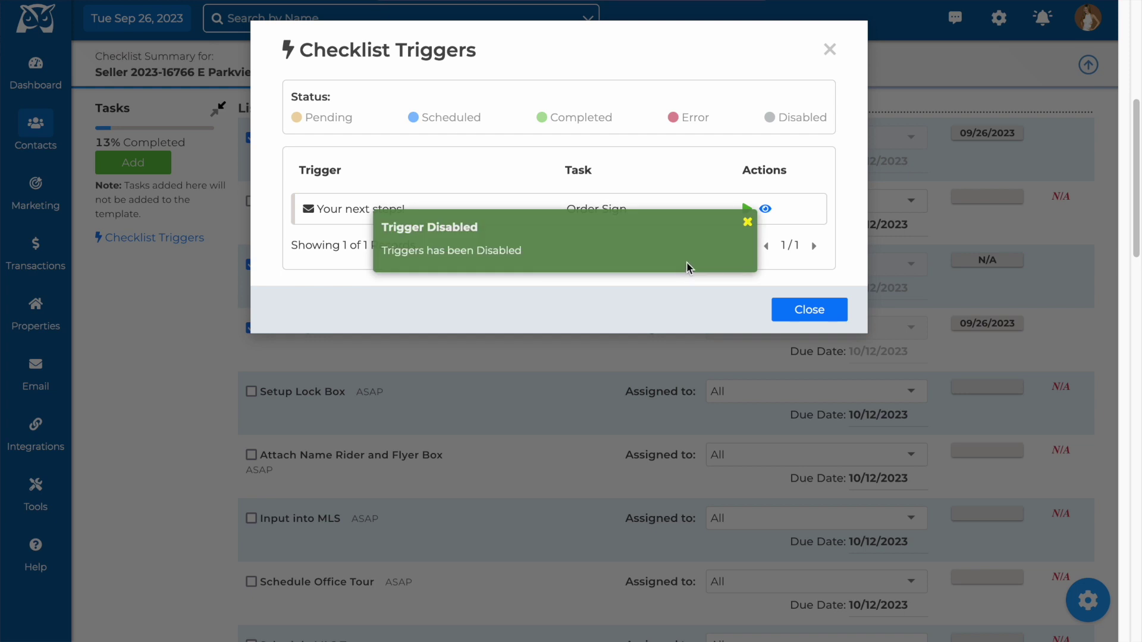
{"action": "left_click", "coordinate": [748, 224]}
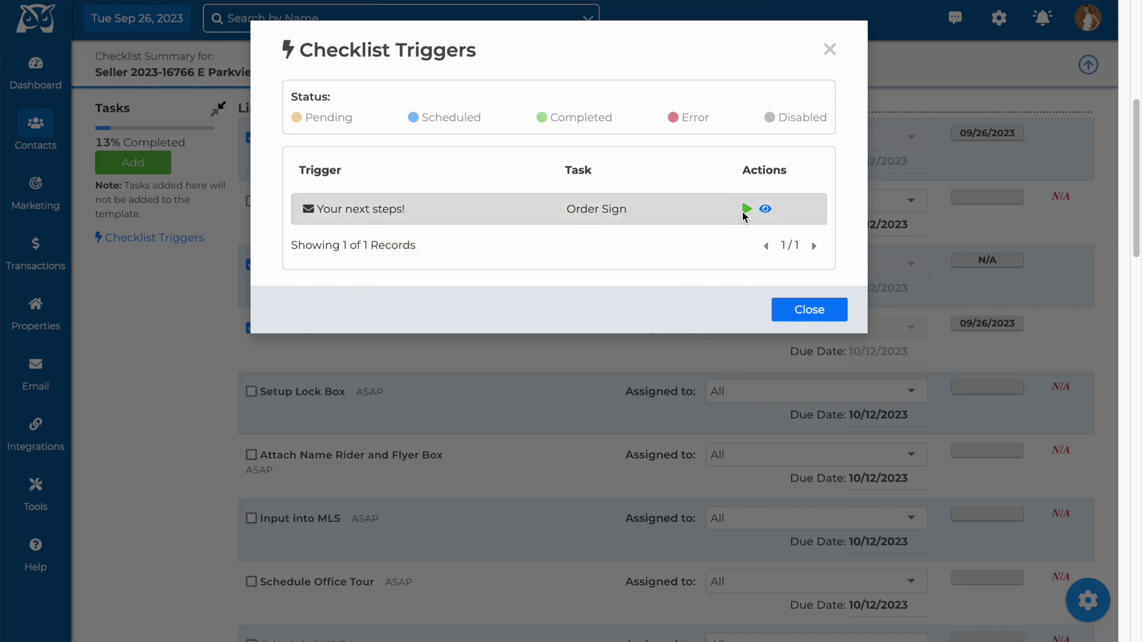
{"action": "left_click", "coordinate": [783, 116]}
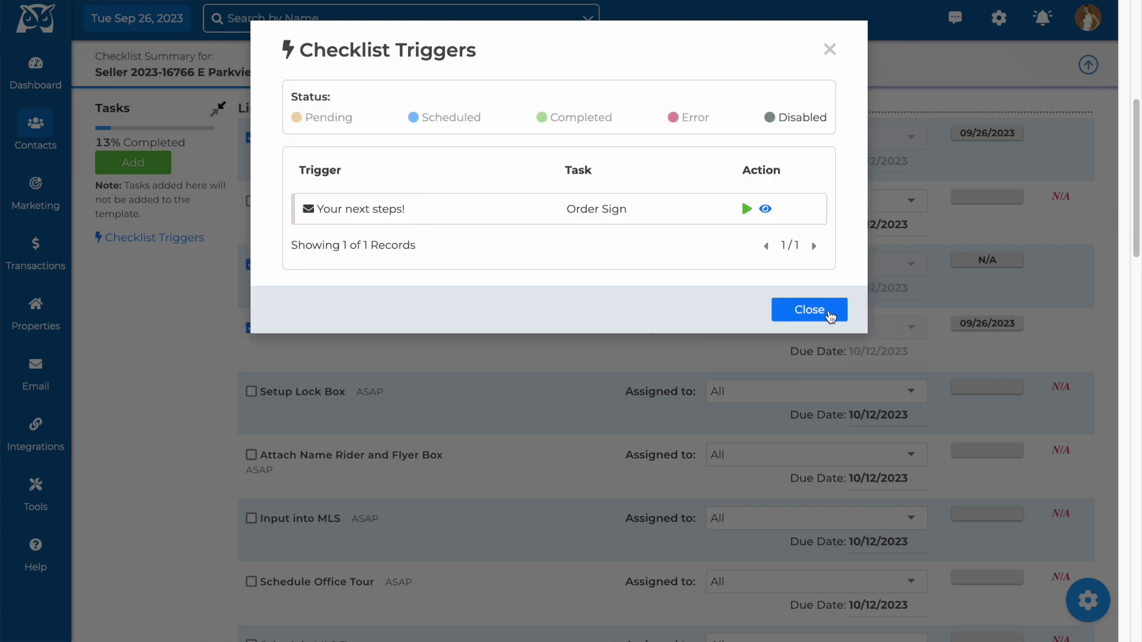
{"action": "left_click", "coordinate": [833, 312]}
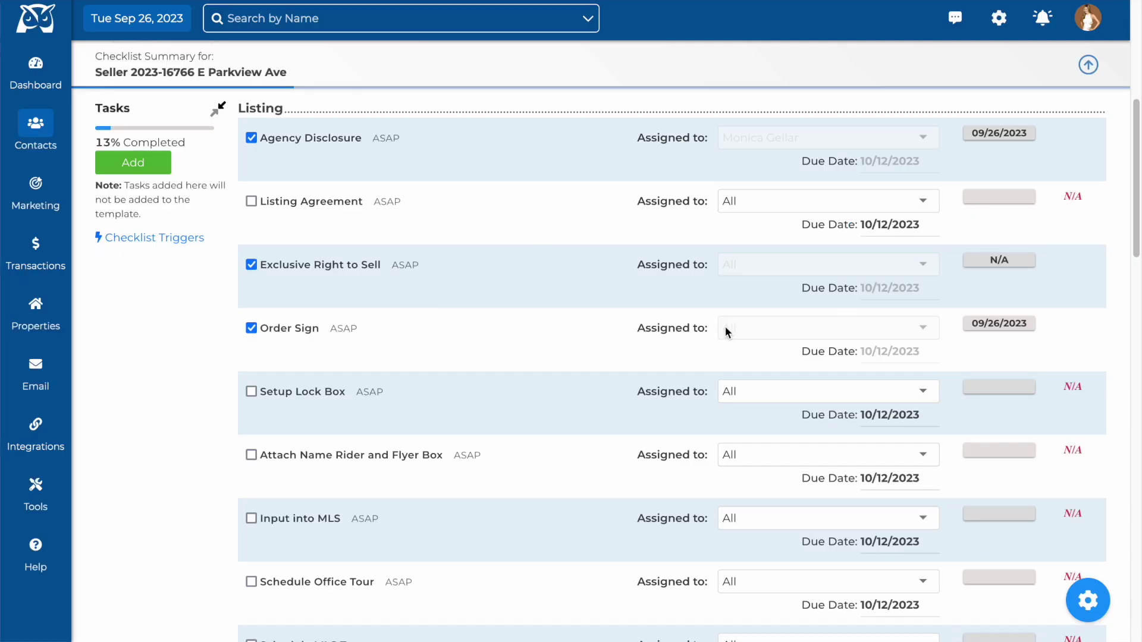
Step: Save the first vendor from Select a Vendor as the Buyer under Important Contacts
{"action": "scroll", "coordinate": [720, 315], "scroll_direction": "down", "scroll_amount": 1}
{"action": "scroll", "coordinate": [721, 319], "scroll_direction": "down", "scroll_amount": 15}
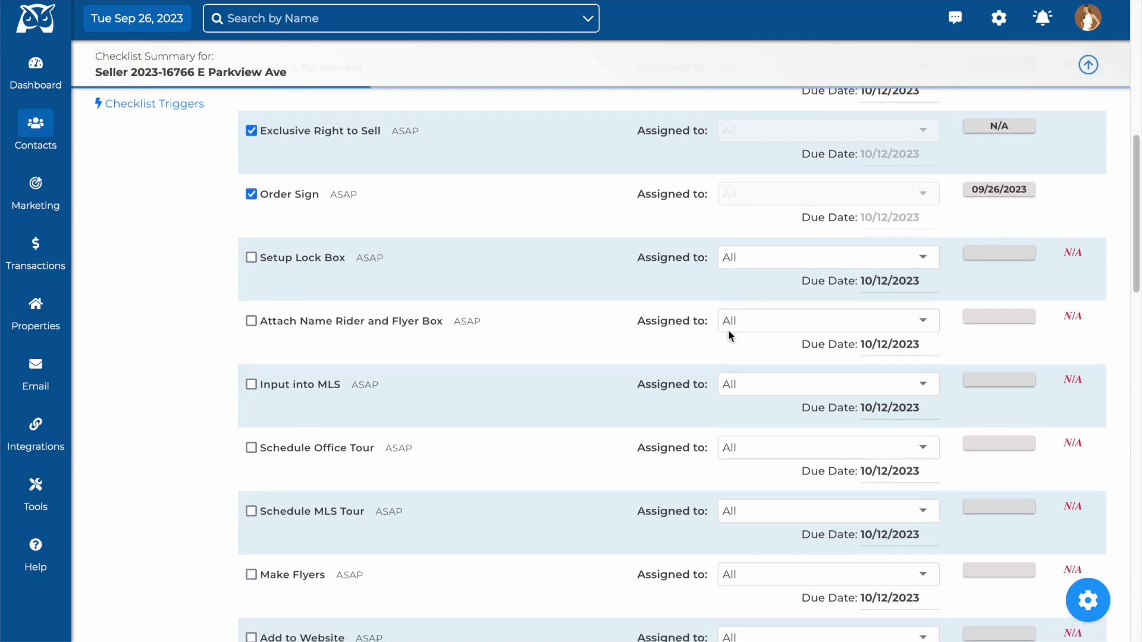
{"action": "scroll", "coordinate": [729, 336], "scroll_direction": "down", "scroll_amount": 2}
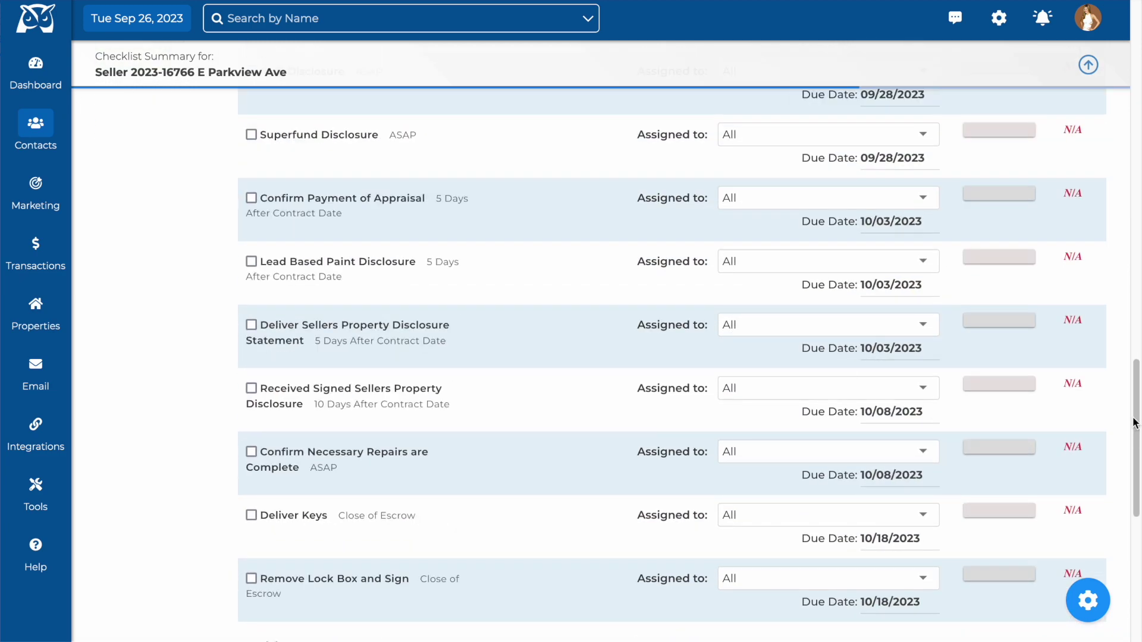
{"action": "scroll", "coordinate": [1137, 429], "scroll_direction": "down", "scroll_amount": 8}
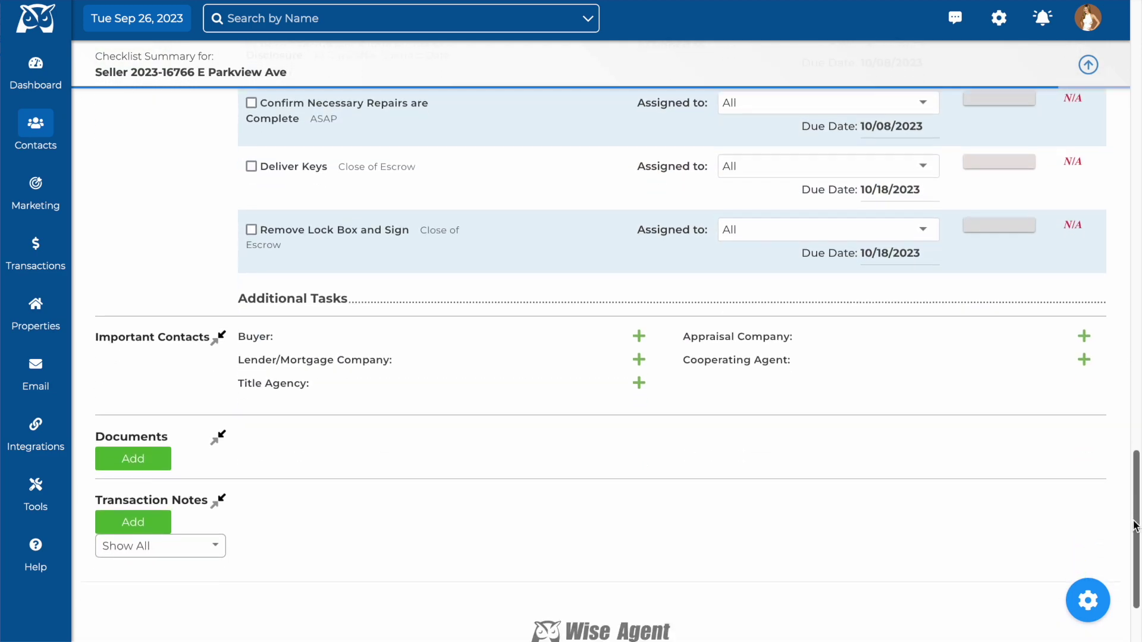
{"action": "scroll", "coordinate": [232, 357], "scroll_direction": "down", "scroll_amount": 1}
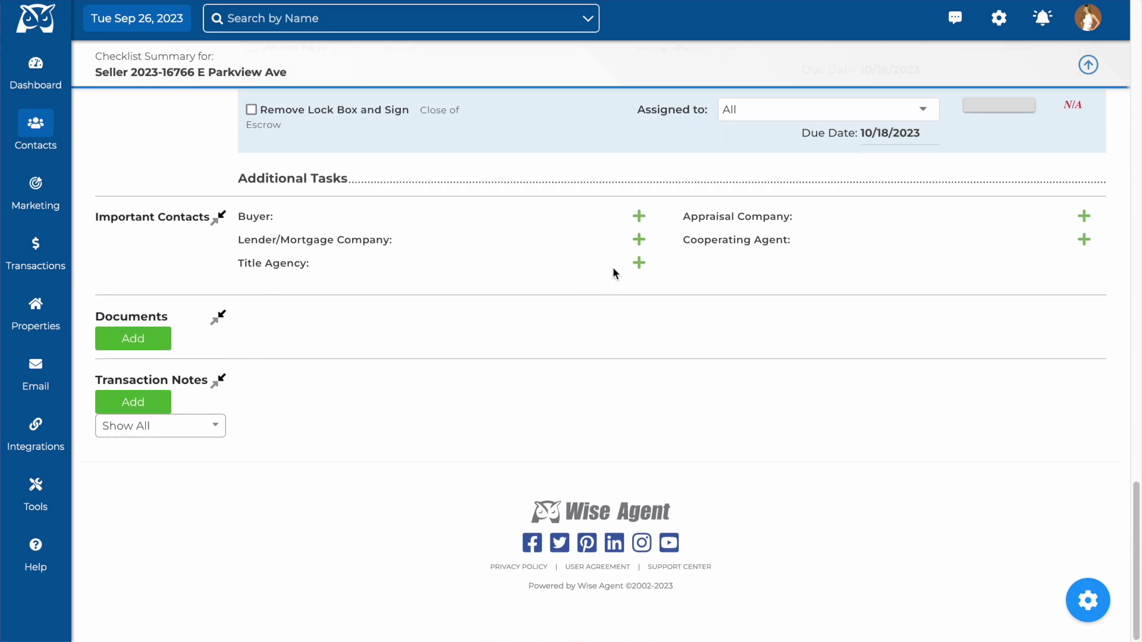
{"action": "left_click", "coordinate": [641, 216]}
{"action": "left_click", "coordinate": [672, 96]}
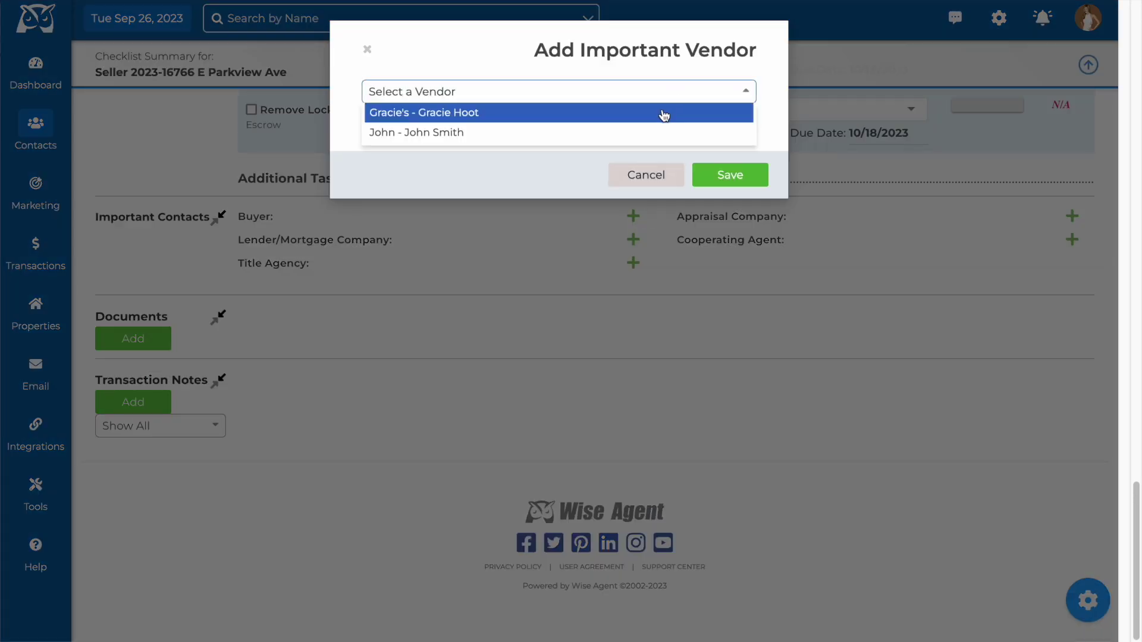
{"action": "left_click", "coordinate": [665, 115]}
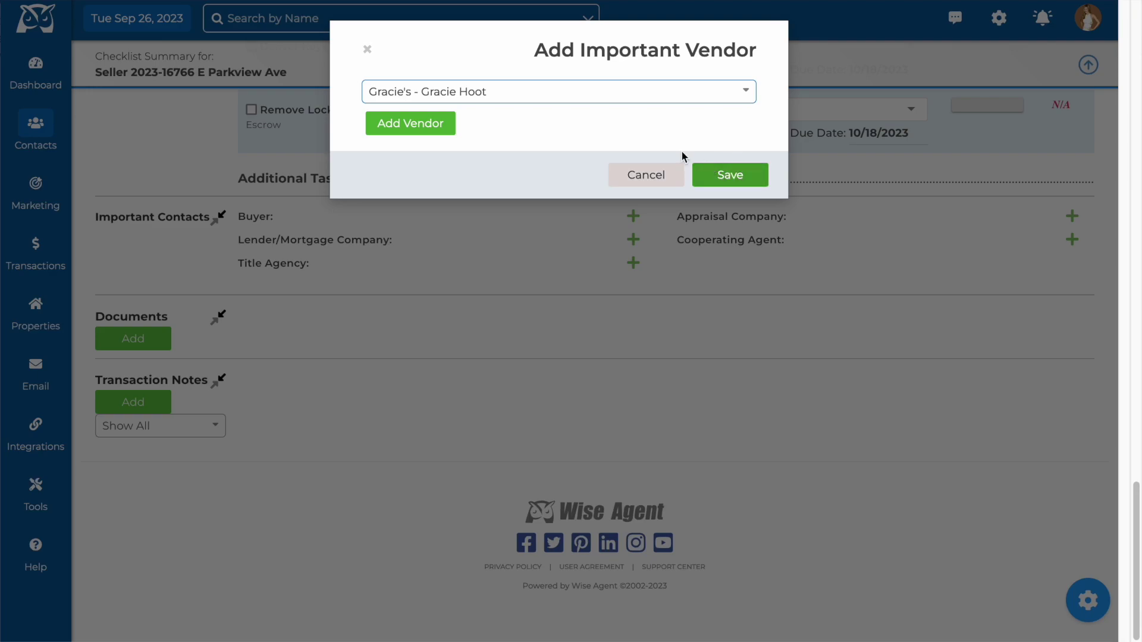
{"action": "left_click", "coordinate": [718, 177]}
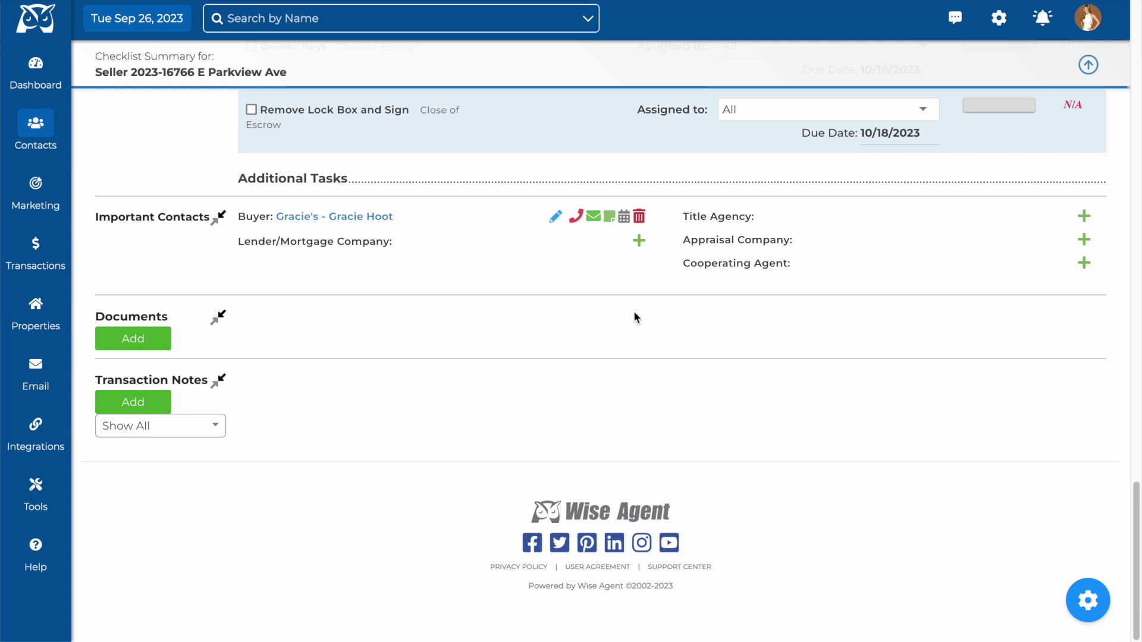
Step: Upload Program Extension Guidelines.pdf to Documents with the description 'Contract'
{"action": "scroll", "coordinate": [691, 298], "scroll_direction": "down", "scroll_amount": 1}
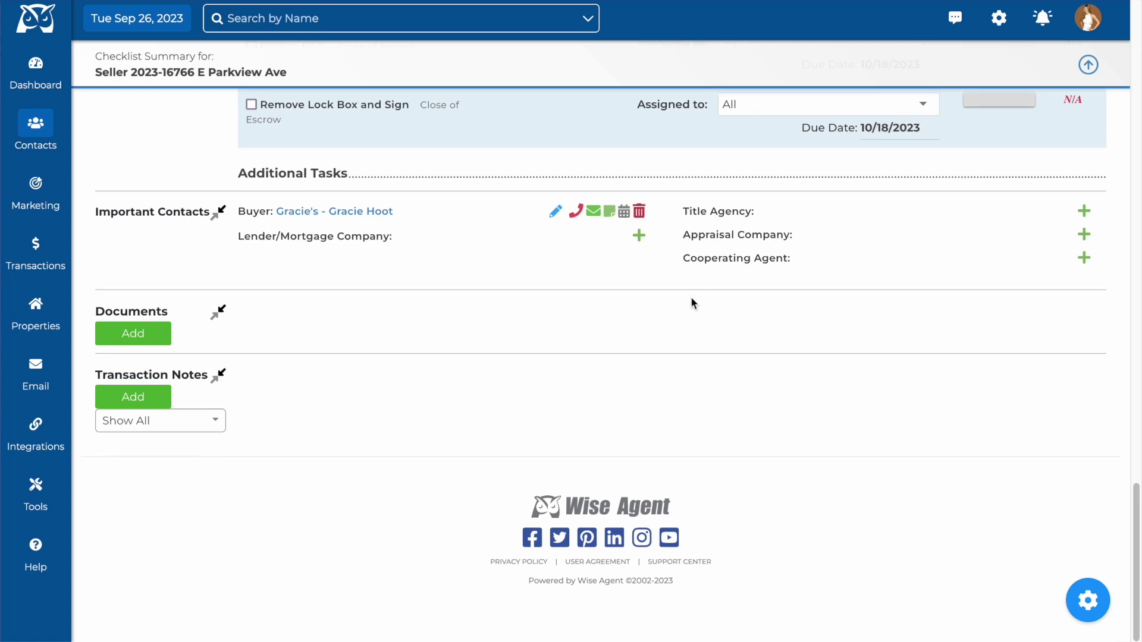
{"action": "left_click", "coordinate": [130, 337]}
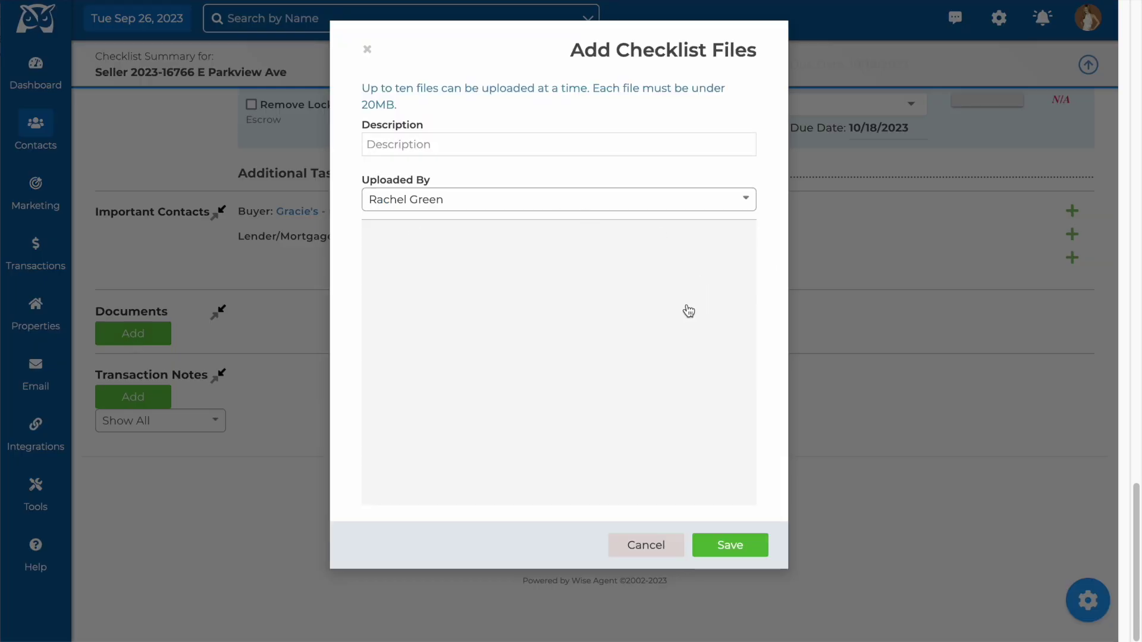
{"action": "left_click", "coordinate": [660, 142]}
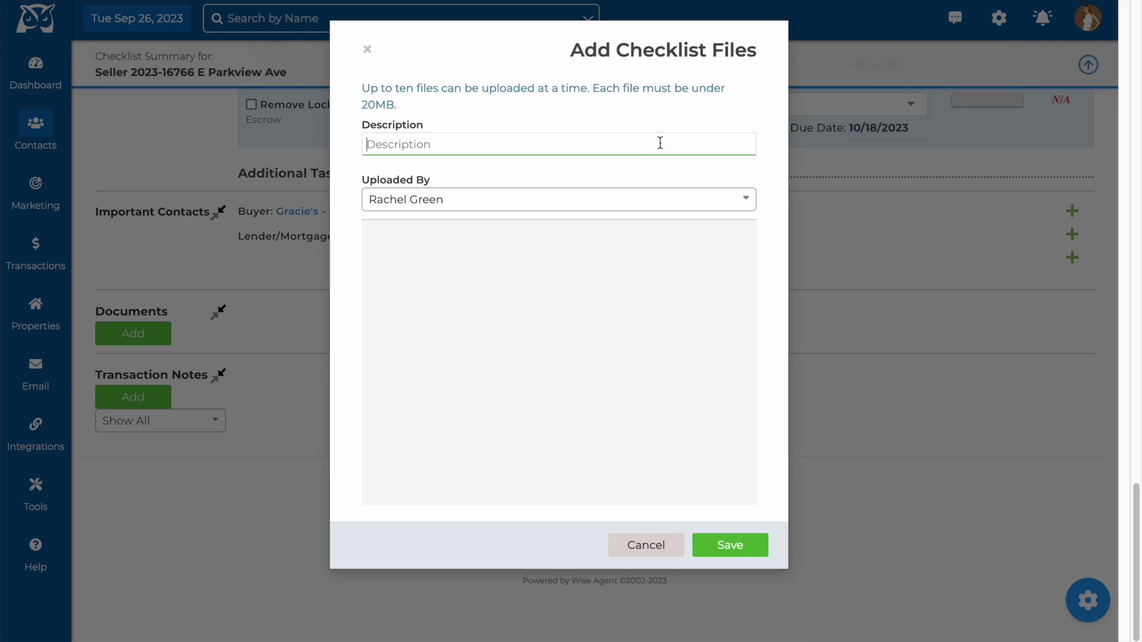
{"action": "type", "text": "Contract"}
{"action": "left_click", "coordinate": [703, 204]}
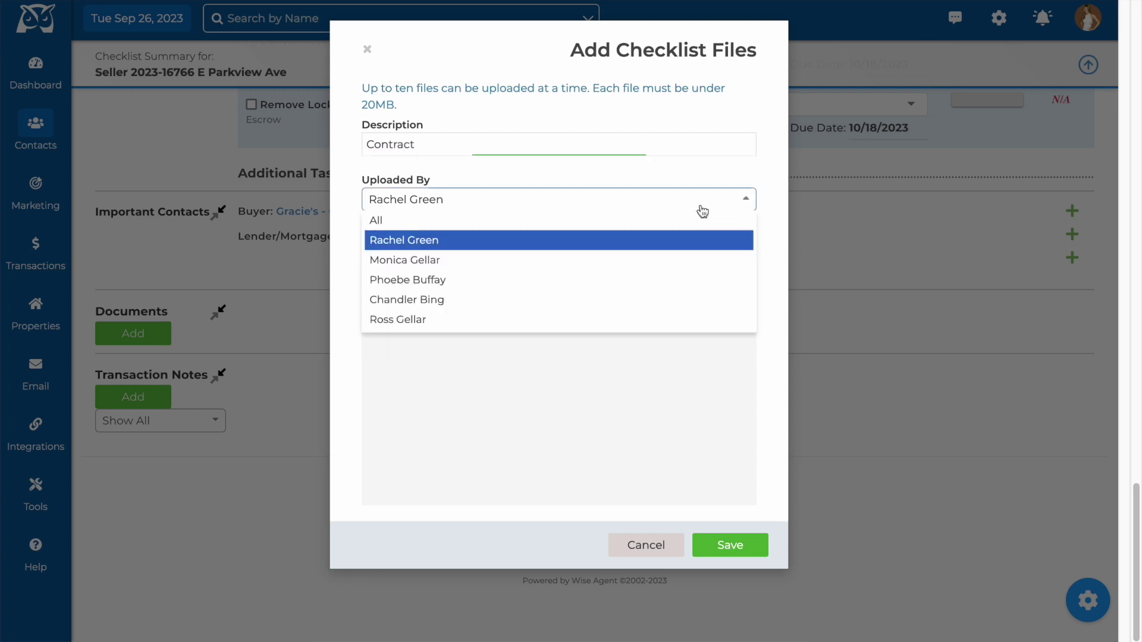
{"action": "left_click", "coordinate": [671, 250]}
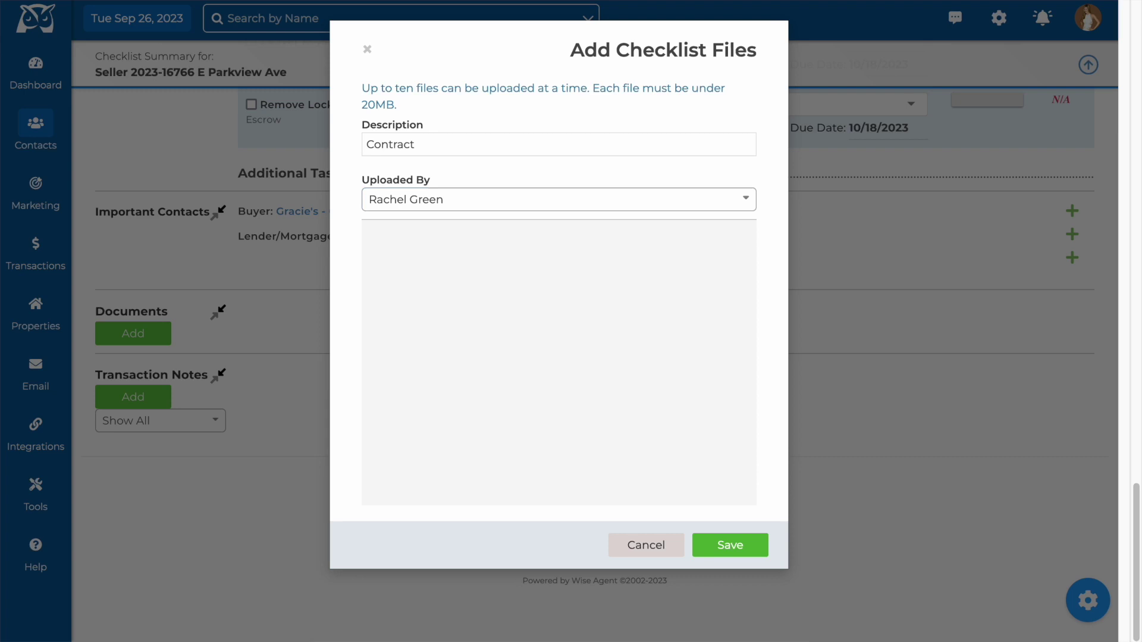
{"action": "left_click_drag", "start_coordinate": [156, 339], "coordinate": [470, 407]}
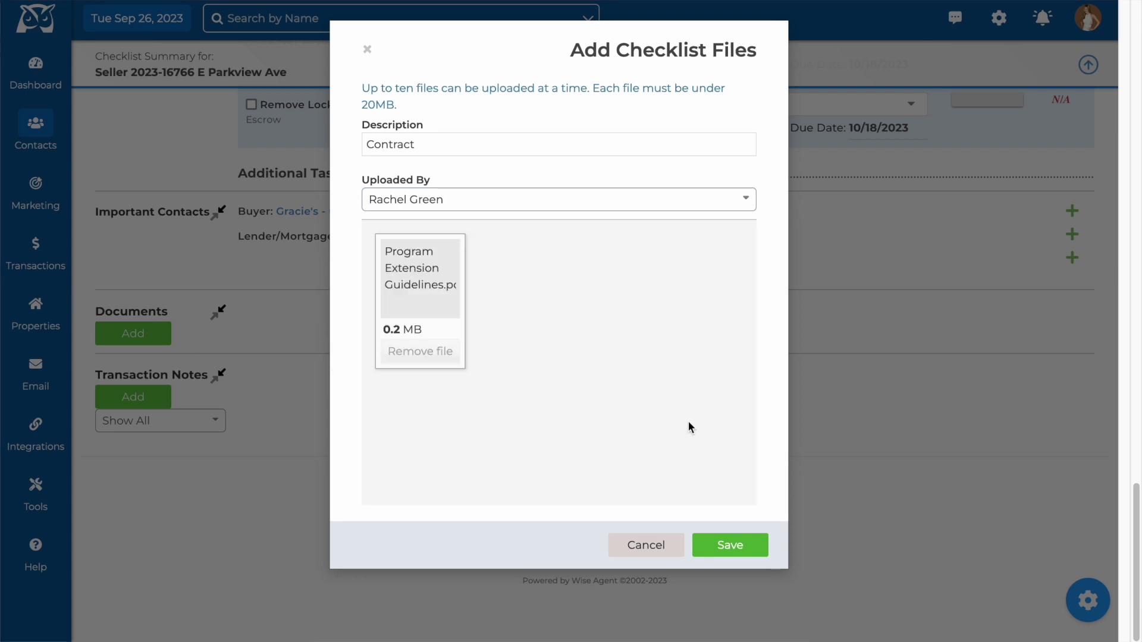
{"action": "left_click", "coordinate": [709, 552]}
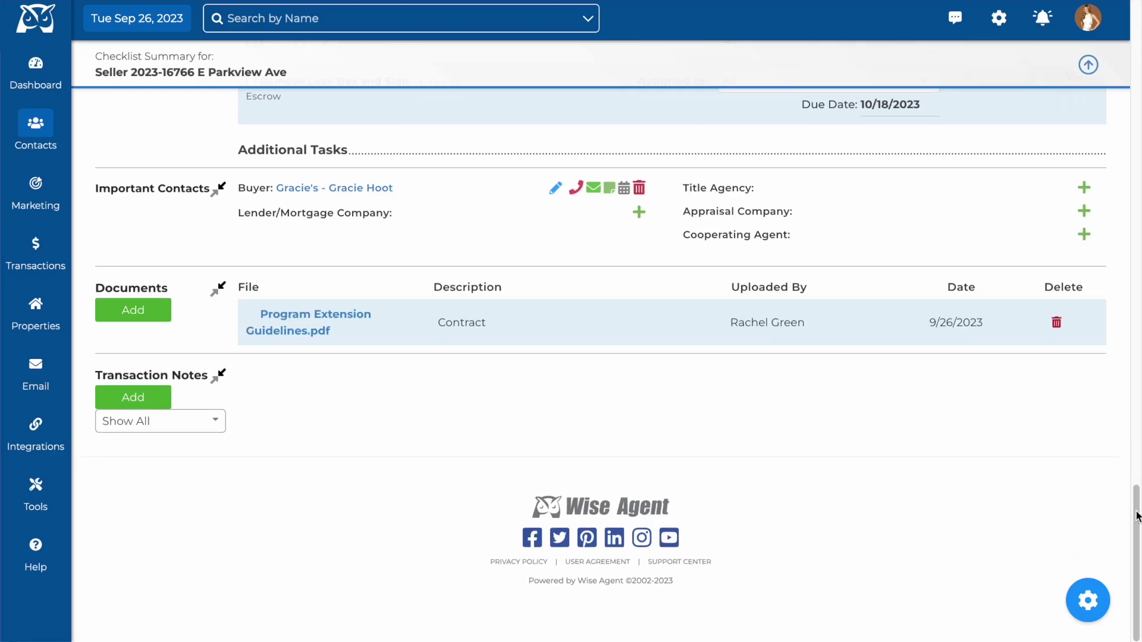
{"action": "scroll", "coordinate": [1134, 511], "scroll_direction": "up", "scroll_amount": 2}
{"action": "left_click_drag", "start_coordinate": [1136, 512], "coordinate": [1137, 56]}
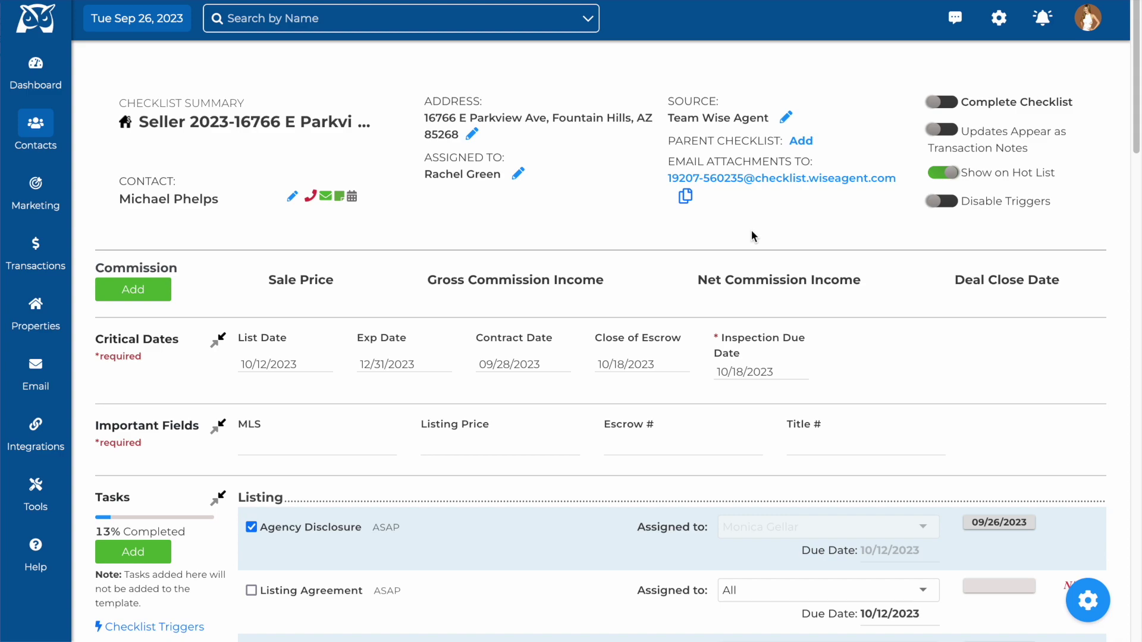
{"action": "left_click_drag", "start_coordinate": [1139, 42], "coordinate": [1139, 527]}
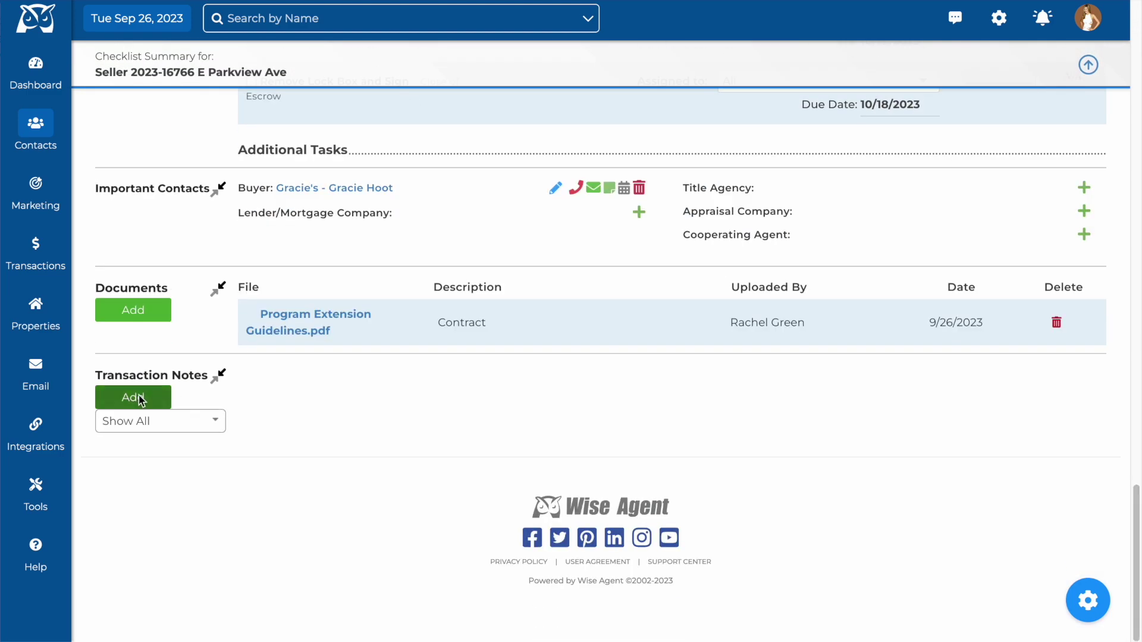
Step: Turn on Updates Appear as Transaction Notes, discarding an unsaved new note
{"action": "left_click", "coordinate": [133, 396]}
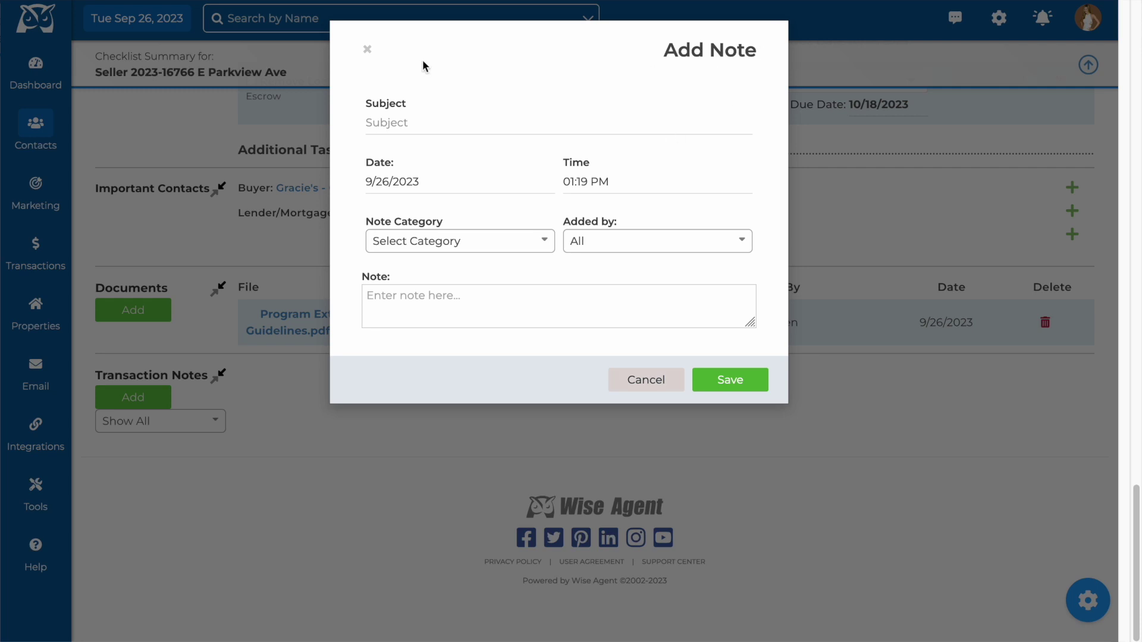
{"action": "left_click", "coordinate": [369, 52]}
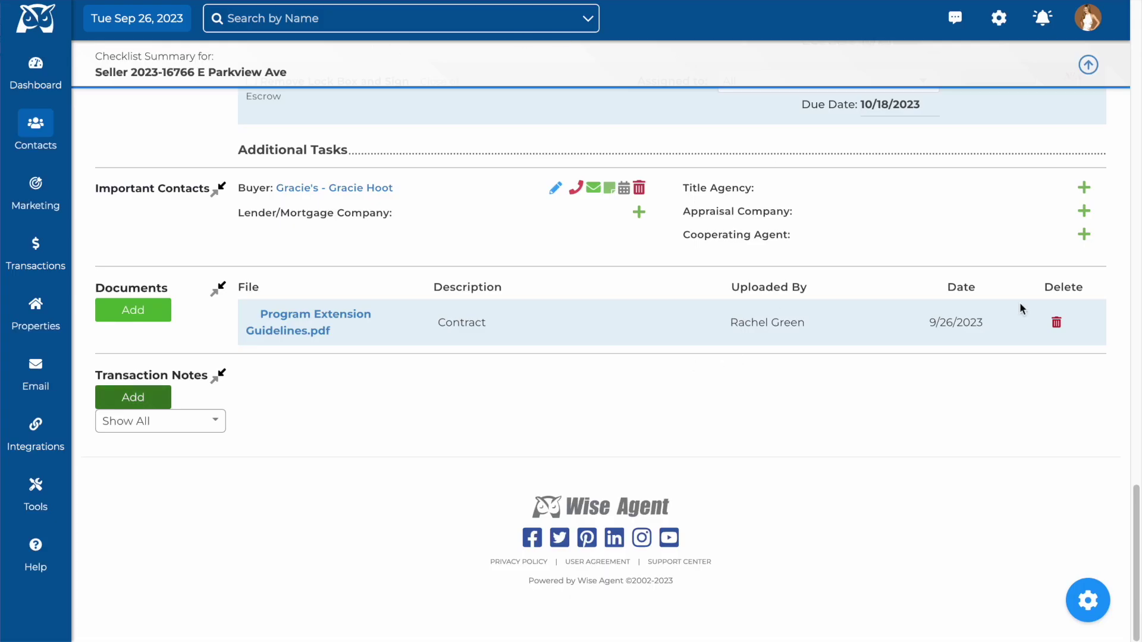
{"action": "left_click", "coordinate": [1088, 65]}
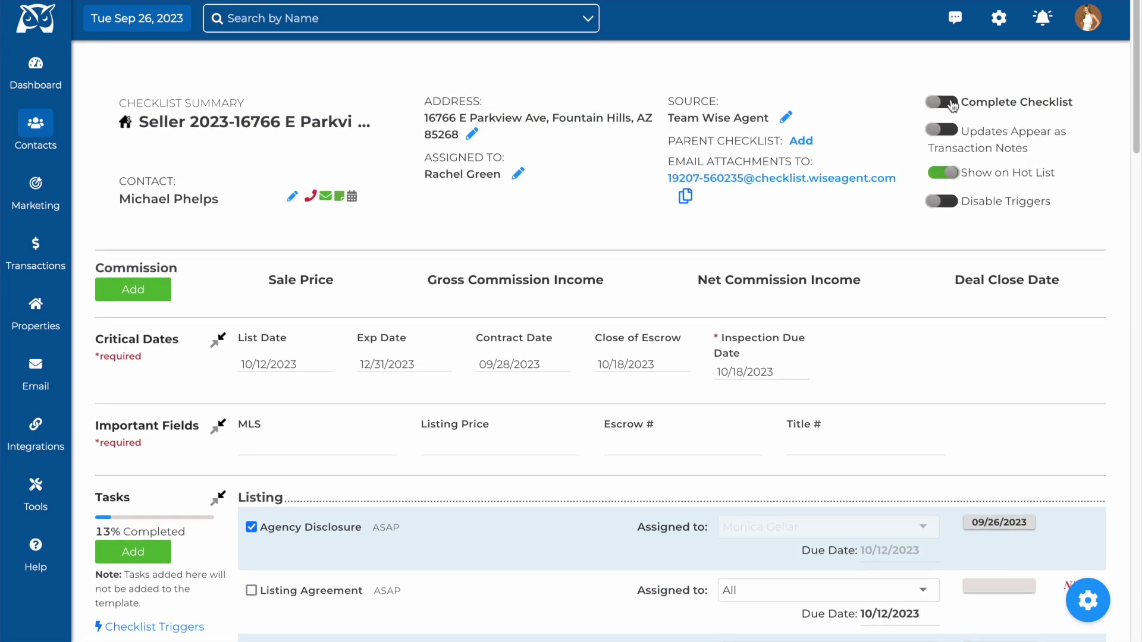
{"action": "left_click", "coordinate": [934, 132]}
Step: Mark Setup Lock Box complete, bringing the checklist to 17% done
{"action": "scroll", "coordinate": [1135, 79], "scroll_direction": "down", "scroll_amount": 1}
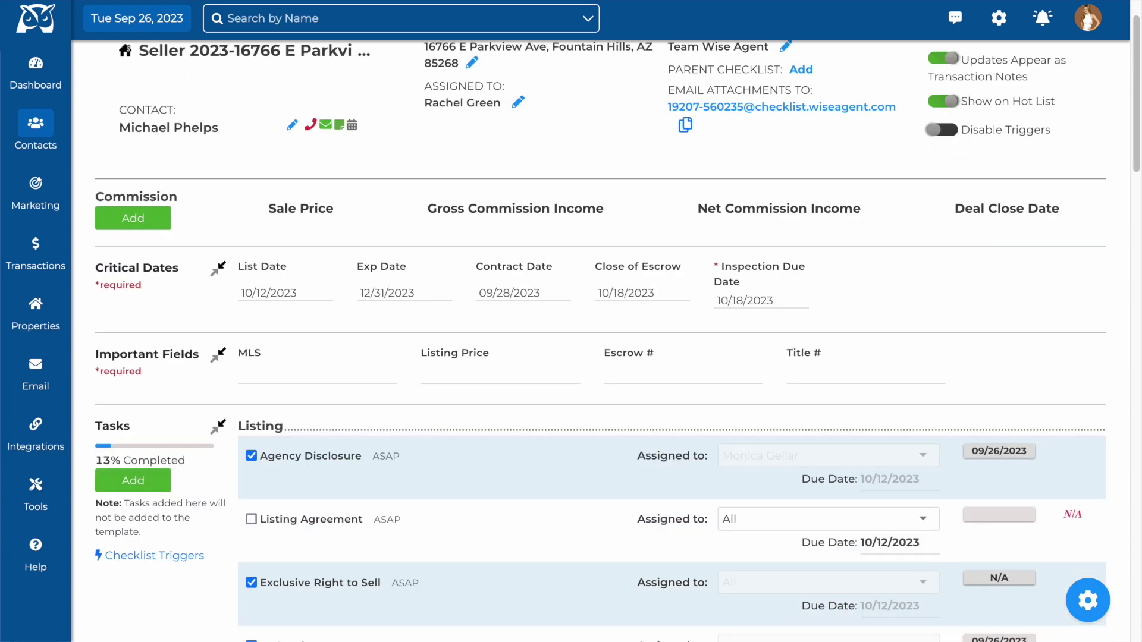
{"action": "scroll", "coordinate": [467, 372], "scroll_direction": "down", "scroll_amount": 4}
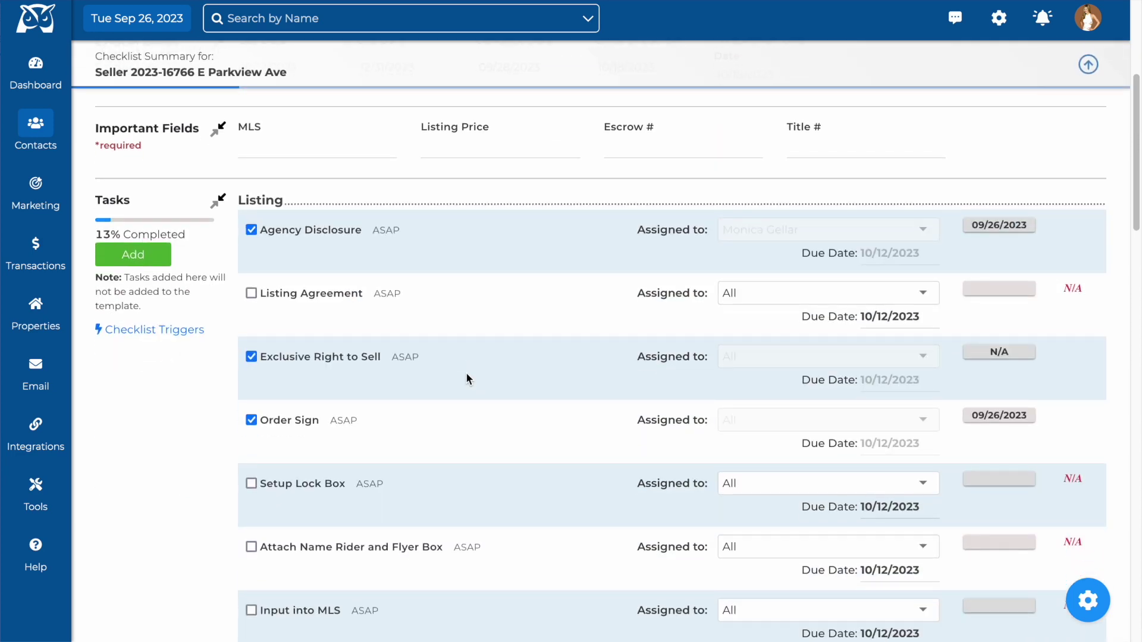
{"action": "left_click", "coordinate": [252, 462]}
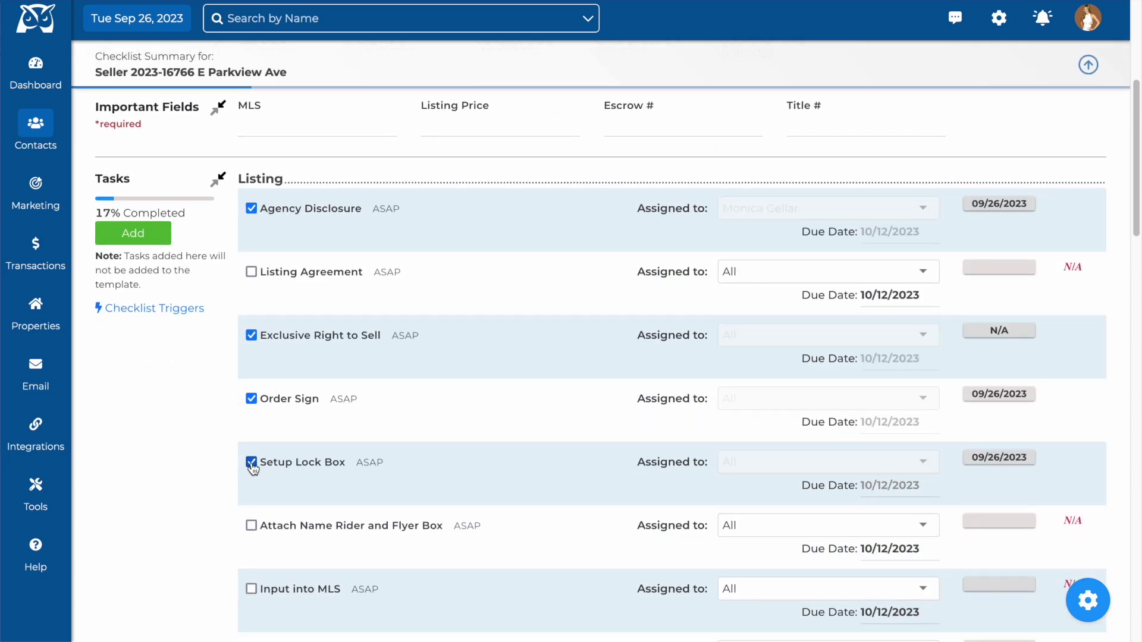
{"action": "left_click_drag", "start_coordinate": [1135, 172], "coordinate": [1130, 586]}
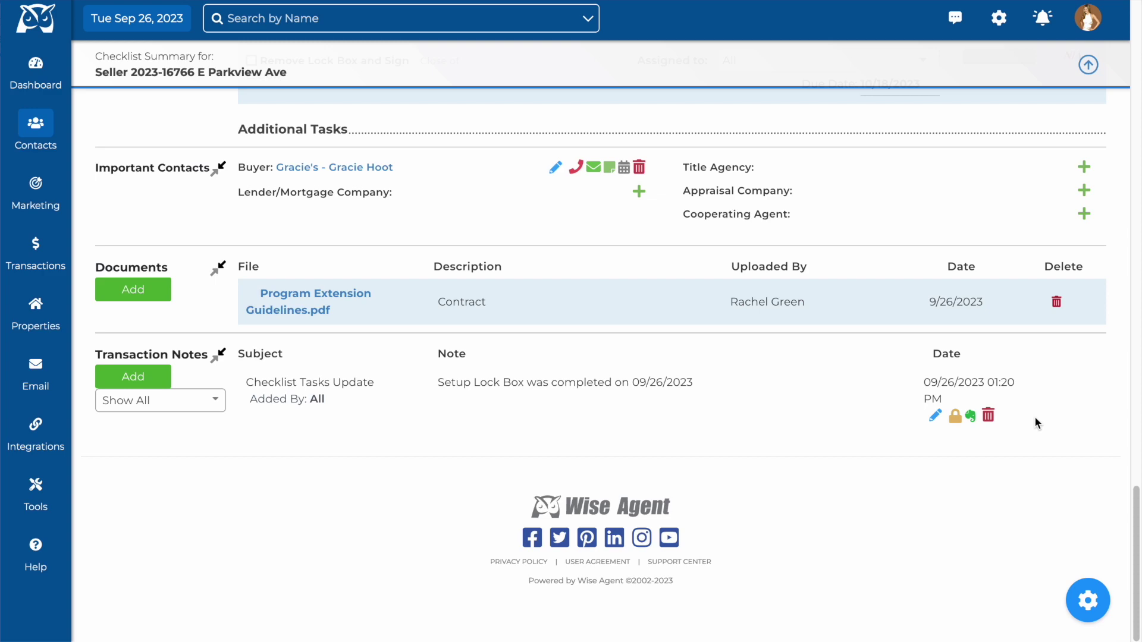
{"action": "left_click", "coordinate": [1087, 65]}
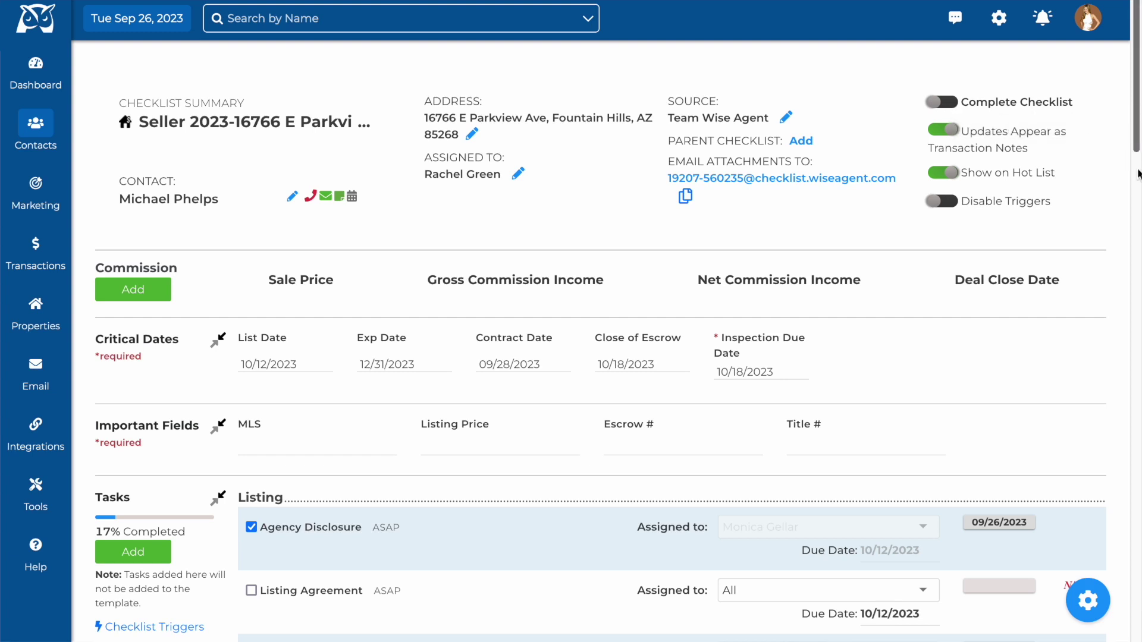
{"action": "left_click", "coordinate": [1088, 602]}
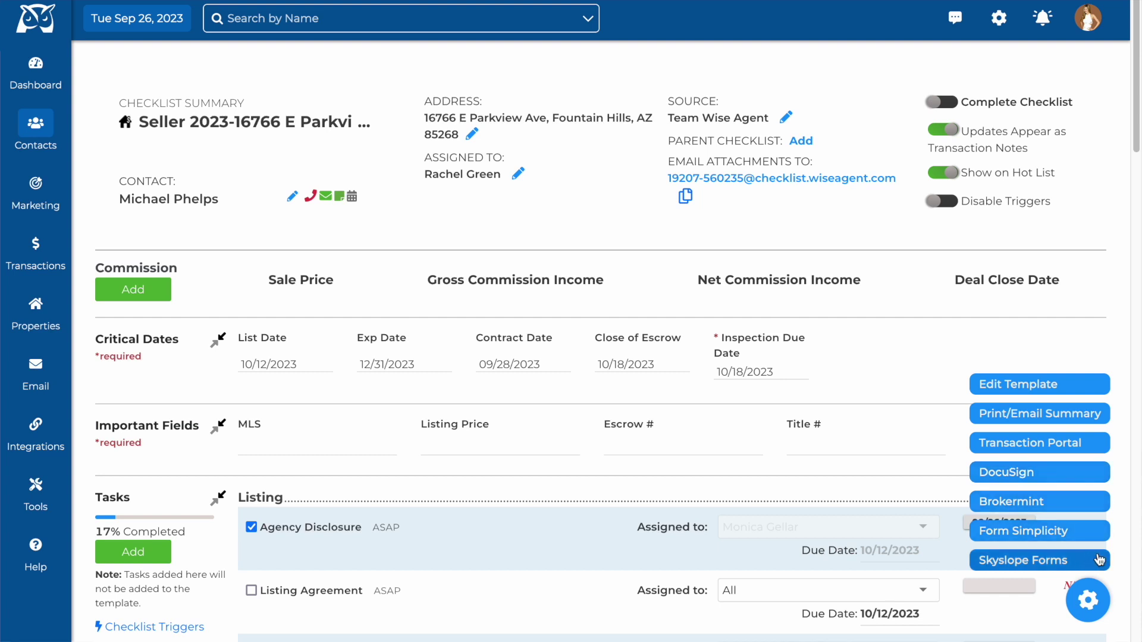
{"action": "left_click", "coordinate": [1088, 600]}
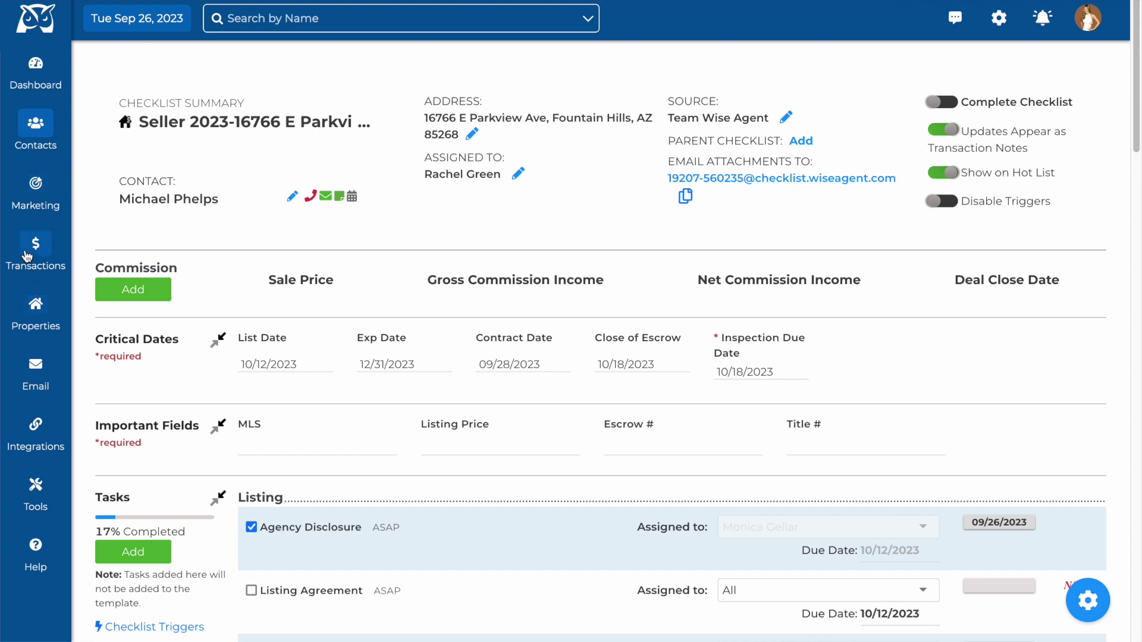
{"action": "mouse_move", "coordinate": [29, 253]}
{"action": "left_click", "coordinate": [138, 108]}
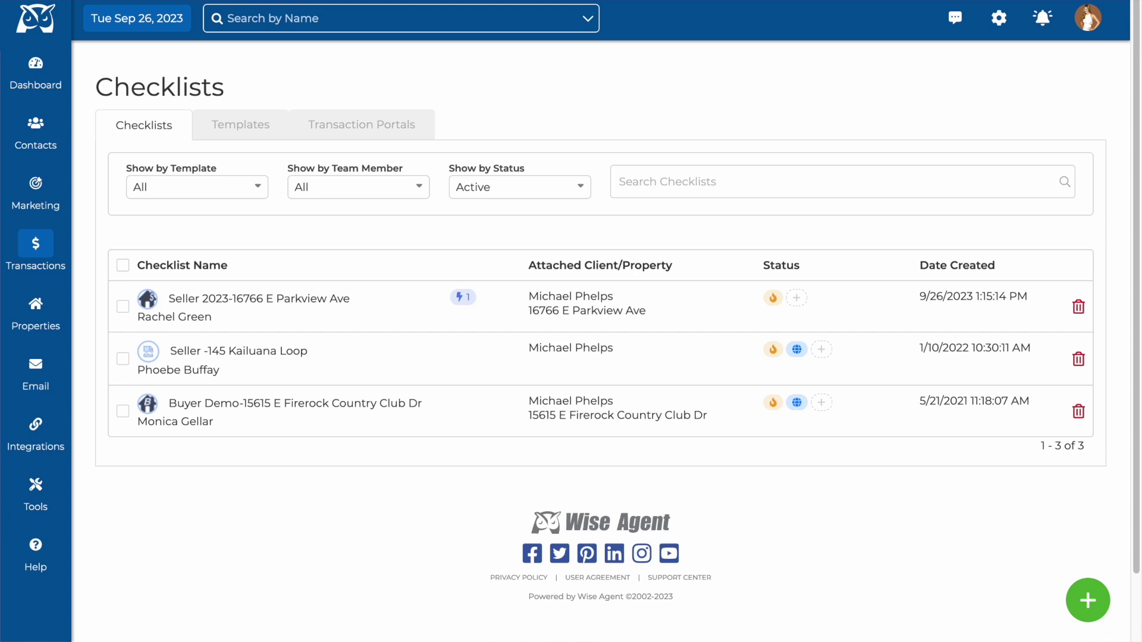
Step: Browse the template, team member and status filters and the search box
{"action": "left_click", "coordinate": [258, 187]}
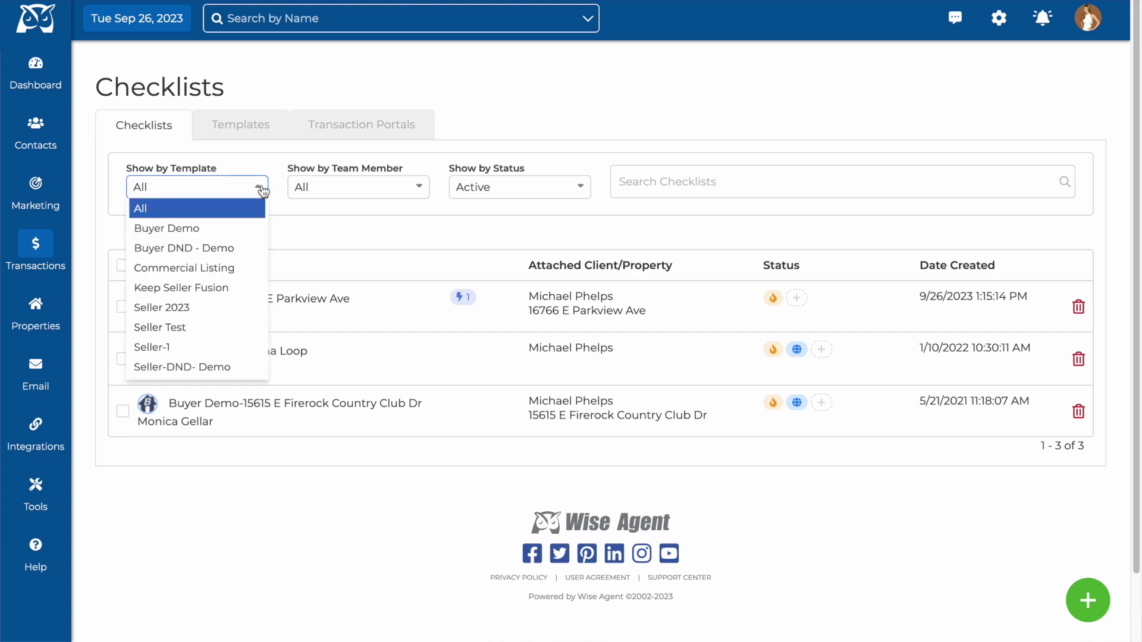
{"action": "left_click", "coordinate": [262, 191]}
{"action": "left_click", "coordinate": [424, 189]}
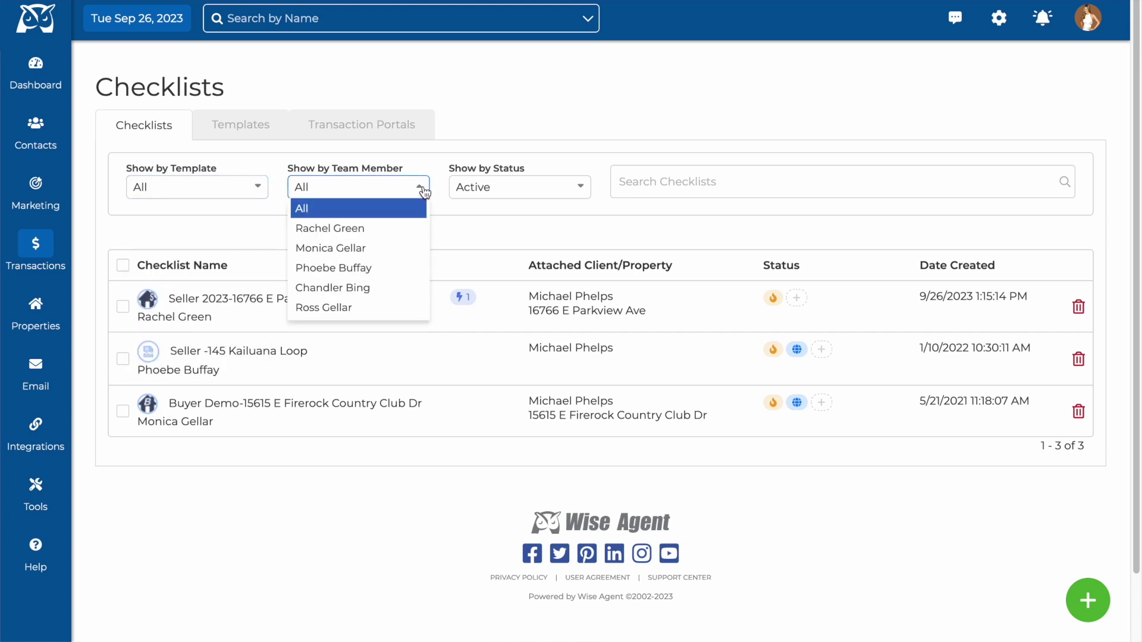
{"action": "left_click", "coordinate": [424, 190]}
{"action": "left_click", "coordinate": [581, 198]}
{"action": "left_click", "coordinate": [582, 200]}
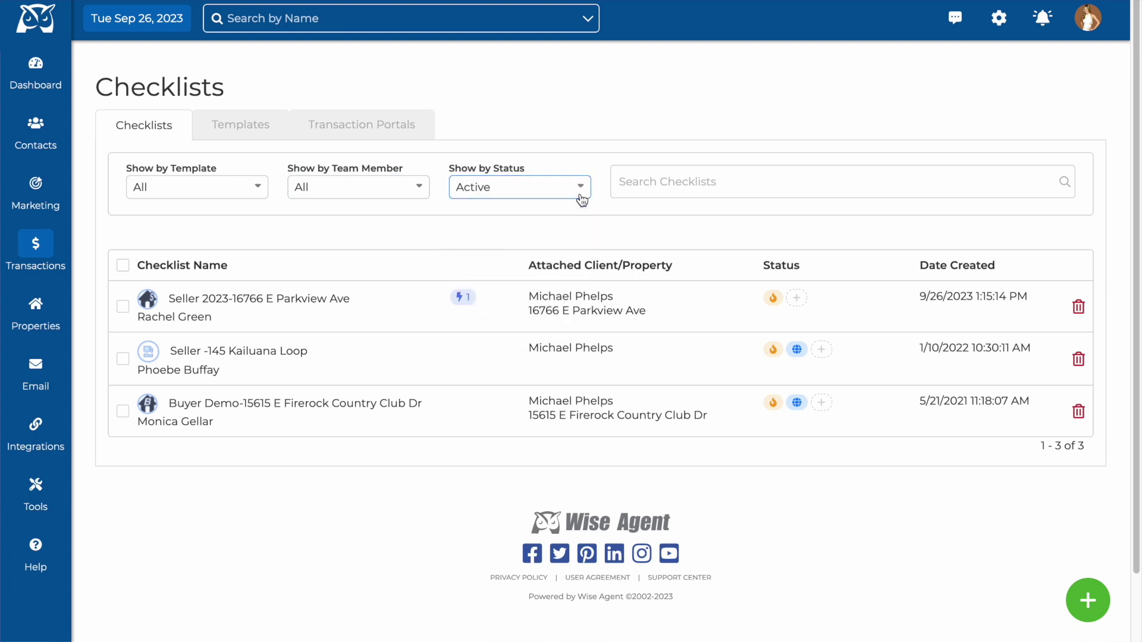
{"action": "left_click", "coordinate": [688, 180]}
Step: Toggle select-all on the three checklists, then select a single other Seller checklist
{"action": "left_click", "coordinate": [123, 267]}
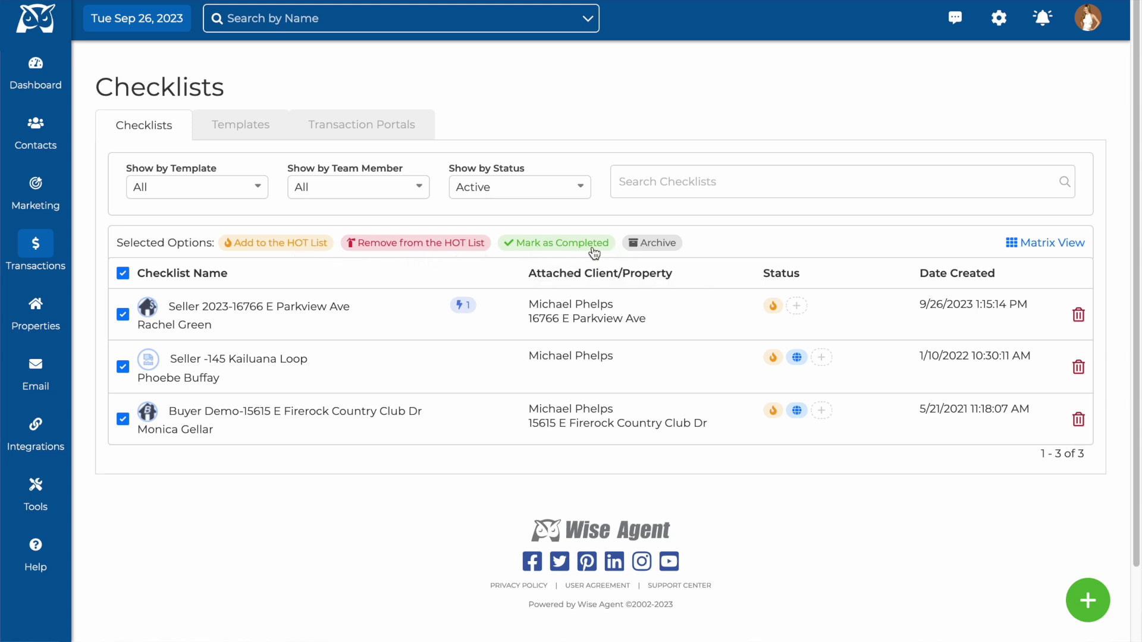
{"action": "left_click", "coordinate": [123, 274]}
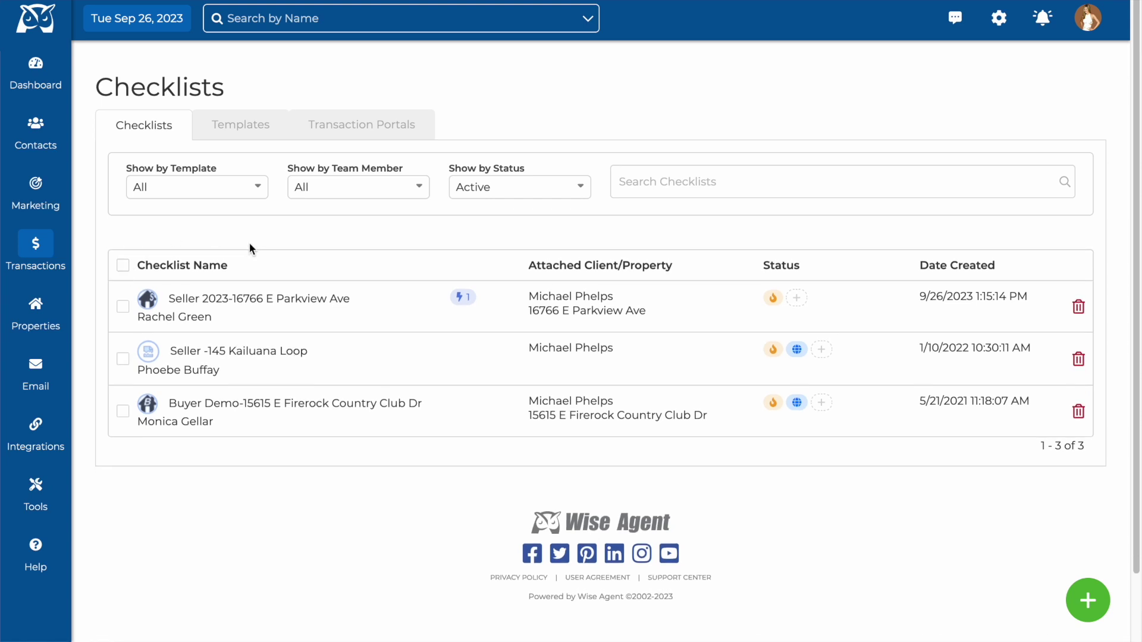
{"action": "left_click", "coordinate": [123, 359]}
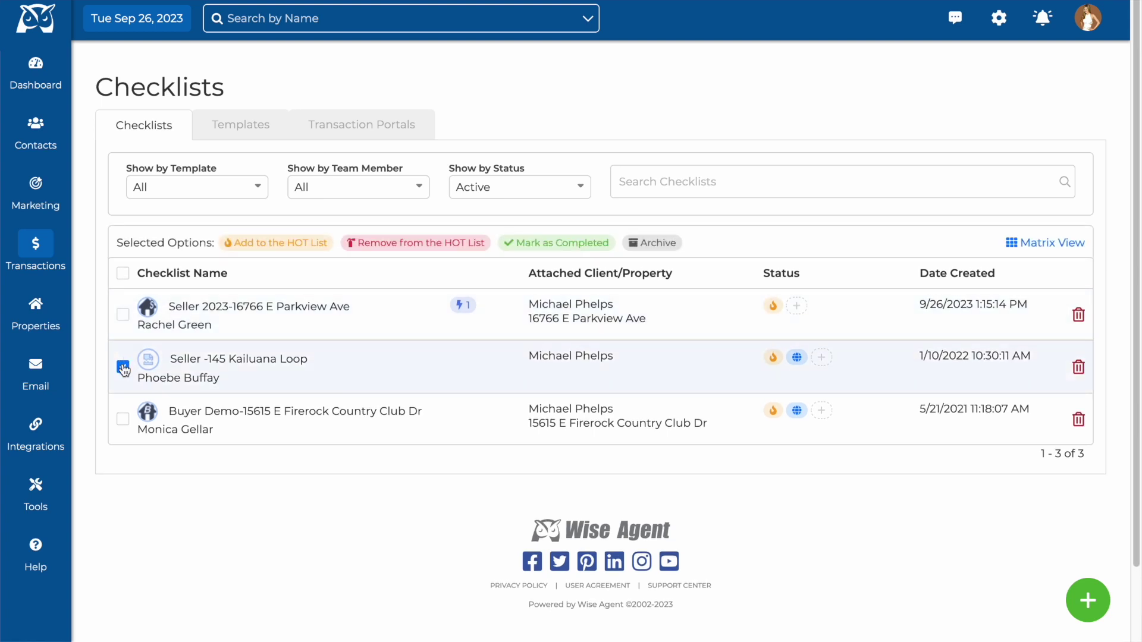
{"action": "left_click", "coordinate": [189, 188]}
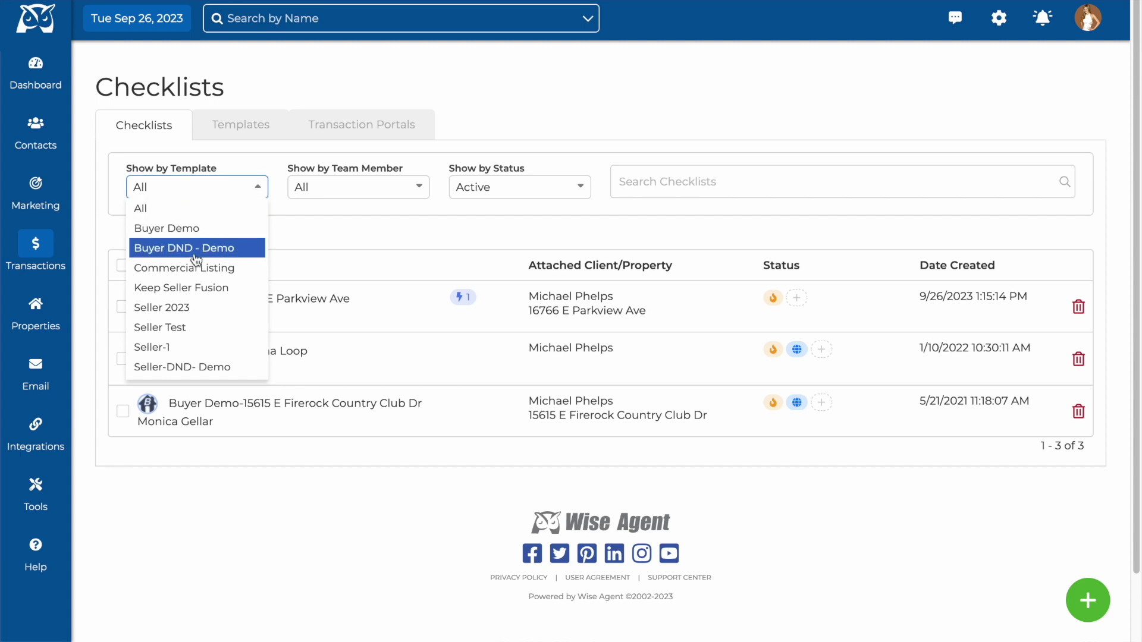
Step: Filter checklists to the Seller 2023 template and show the selected checklist in matrix view
{"action": "left_click", "coordinate": [188, 316]}
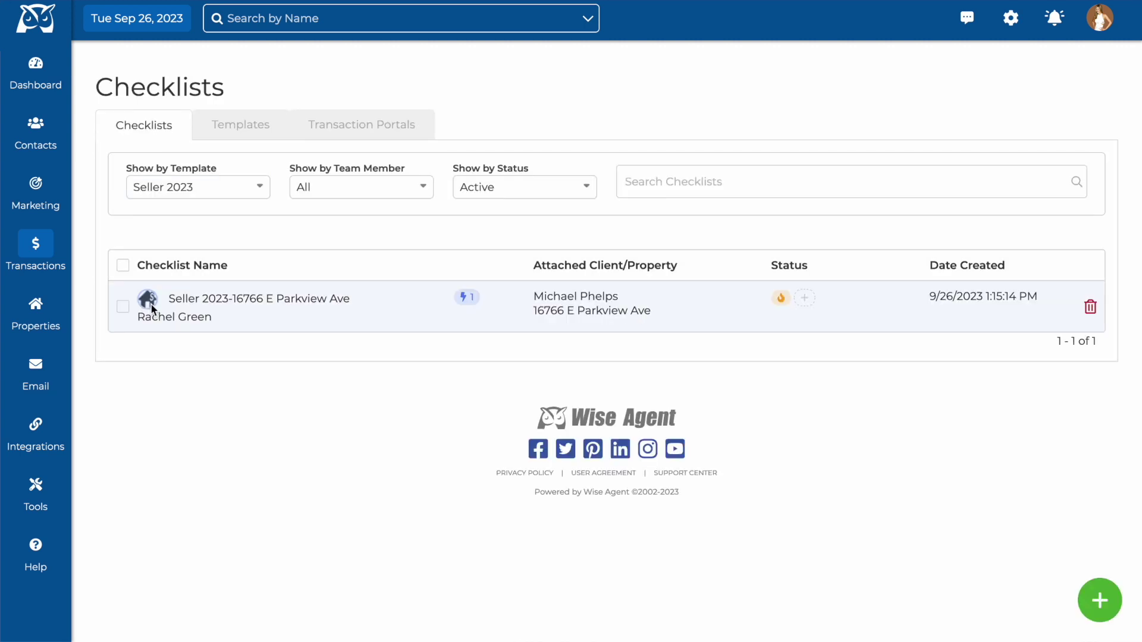
{"action": "left_click", "coordinate": [123, 308]}
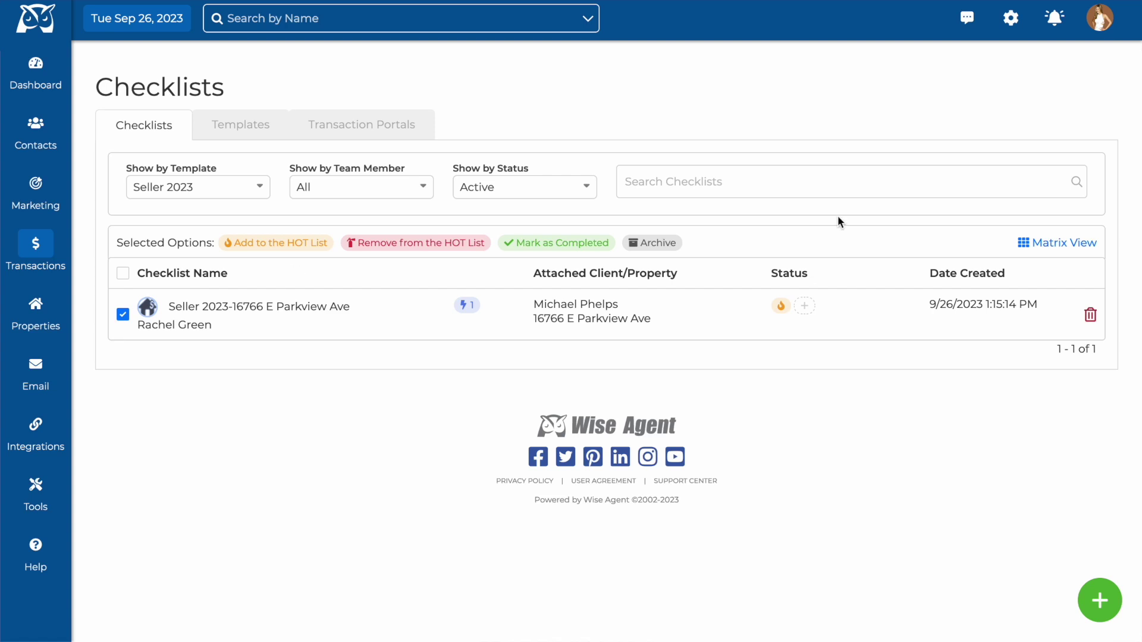
{"action": "left_click", "coordinate": [1077, 250]}
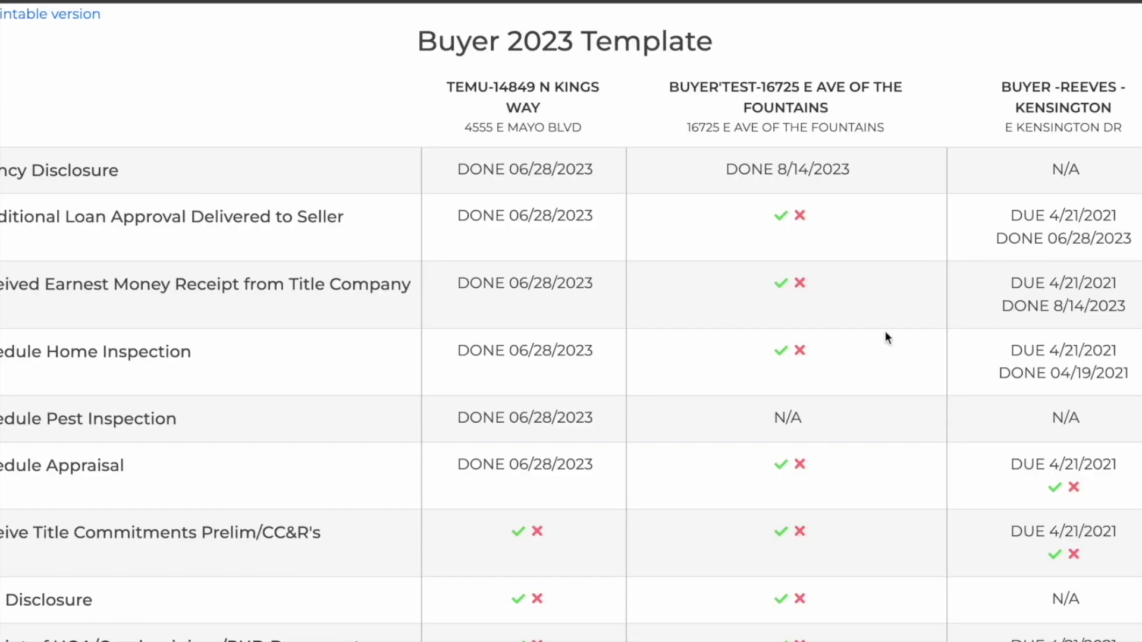
{"action": "scroll", "coordinate": [879, 332], "scroll_direction": "down", "scroll_amount": 2}
{"action": "scroll", "coordinate": [948, 342], "scroll_direction": "down", "scroll_amount": 1}
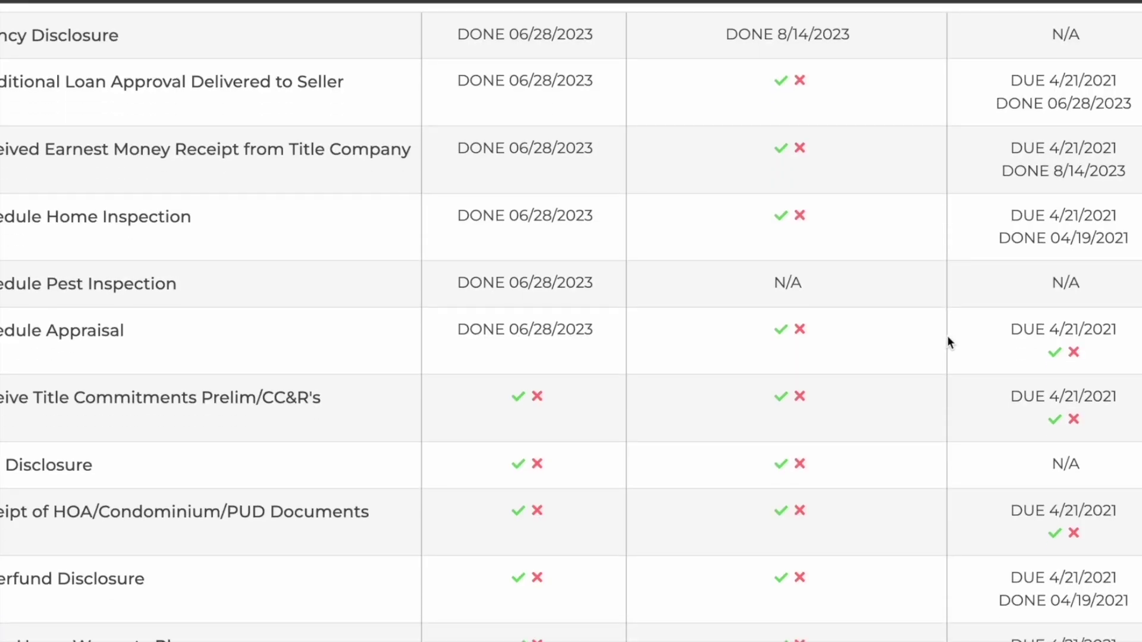
{"action": "scroll", "coordinate": [746, 344], "scroll_direction": "down", "scroll_amount": 1}
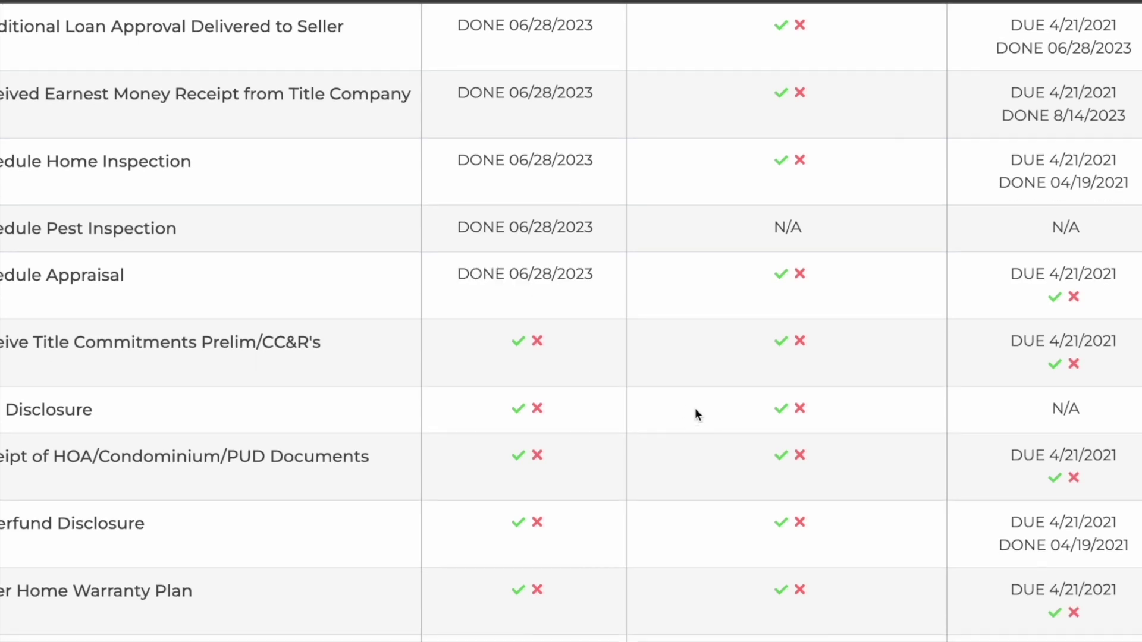
{"action": "left_click", "coordinate": [518, 410]}
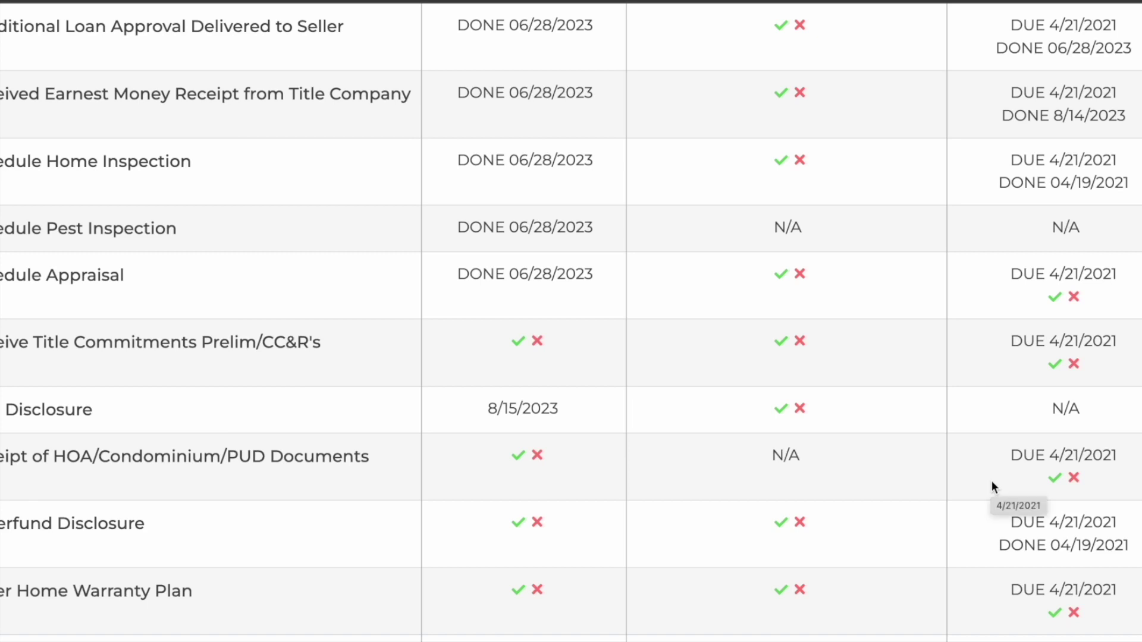
{"action": "scroll", "coordinate": [989, 475], "scroll_direction": "up", "scroll_amount": 3}
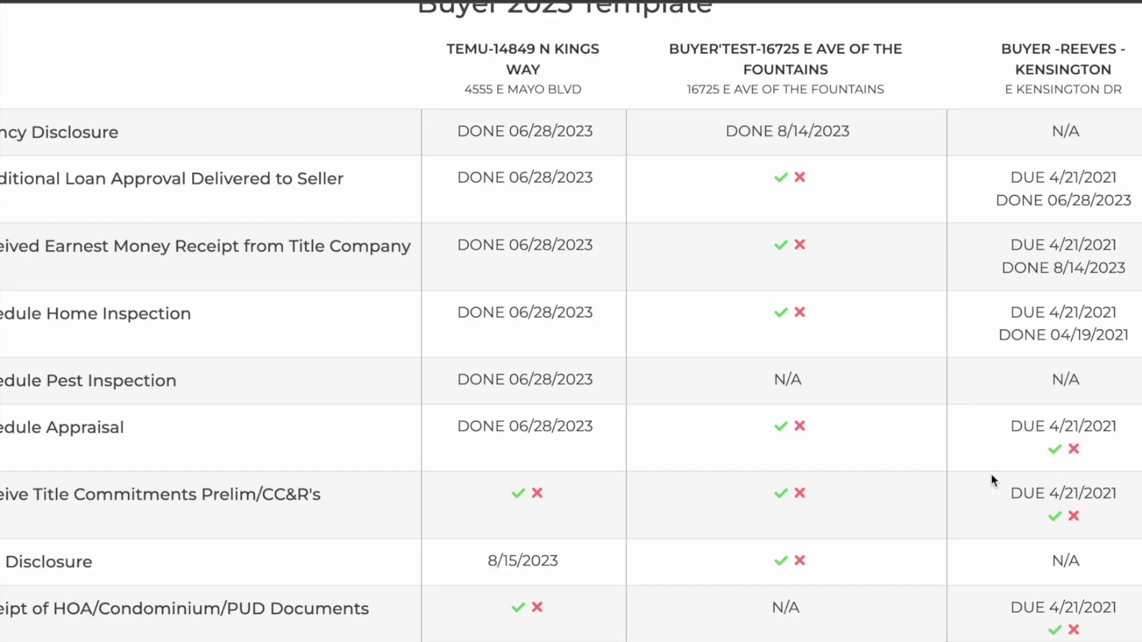